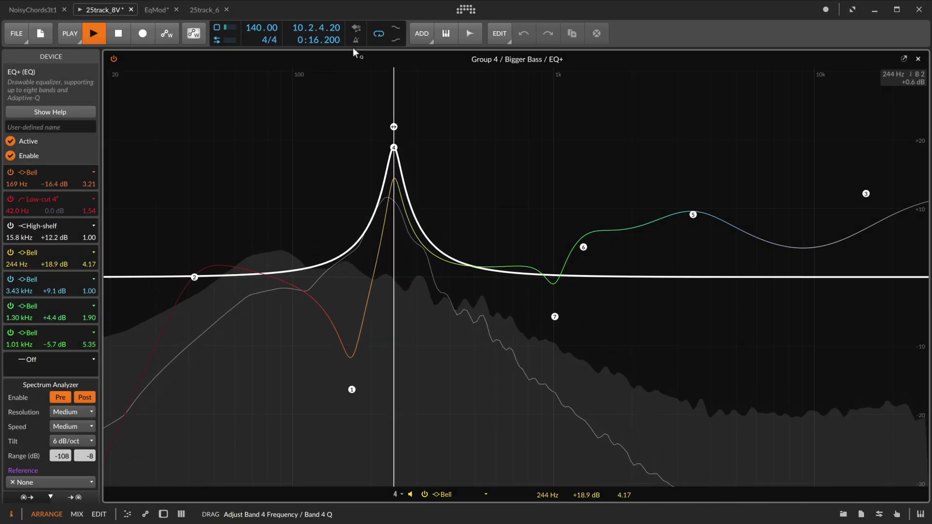
Step: Sweep the Bigger Bass EQ+ band 4 boost higher in frequency and wider
drag(322, 128, 306, 169)
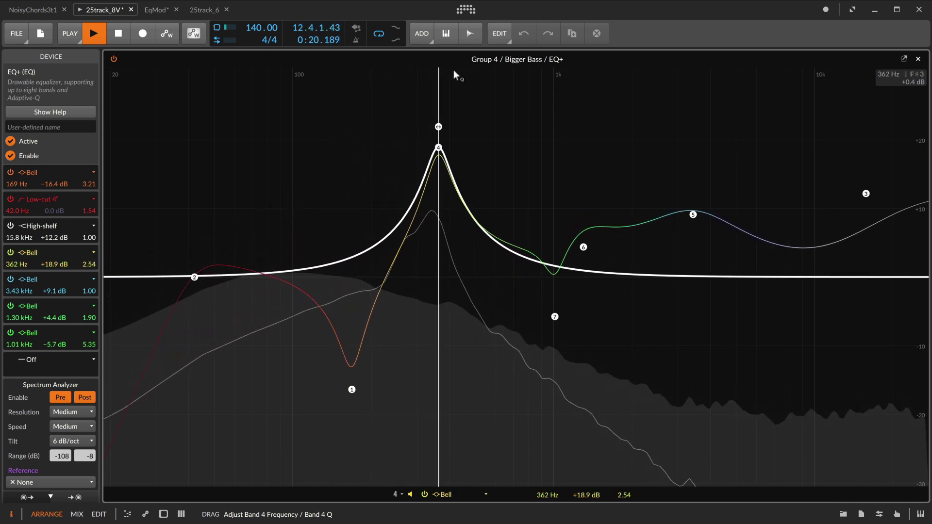
drag(455, 74, 488, 87)
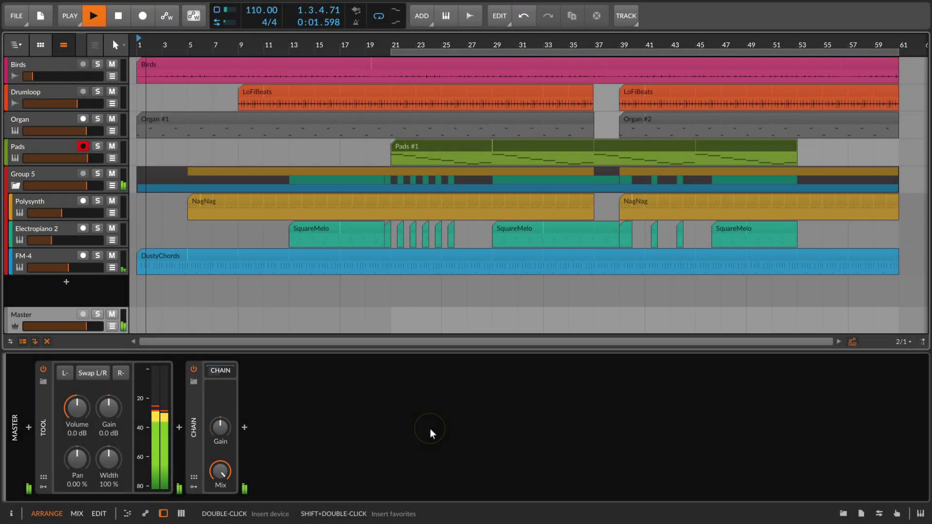
Step: Insert EQ+ from the EQ category after the Chain device on the Master track
click(245, 428)
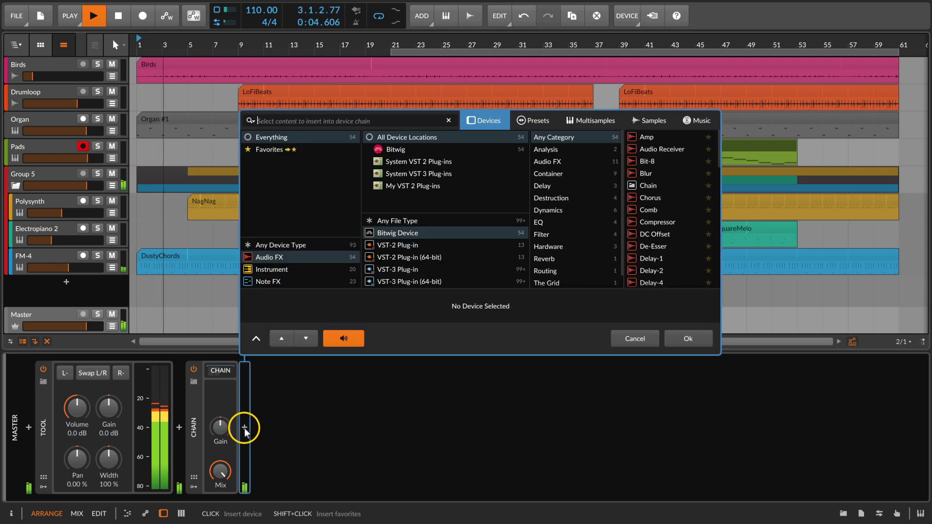
click(549, 222)
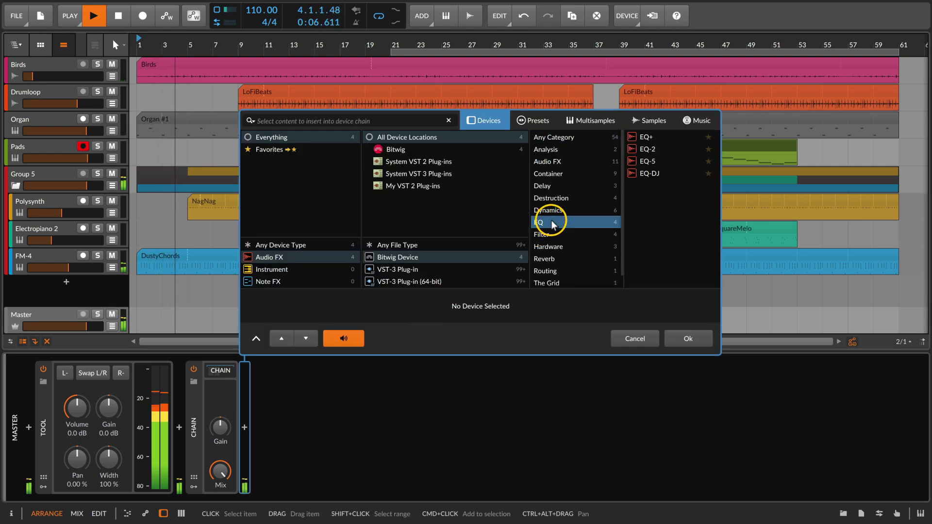
click(663, 138)
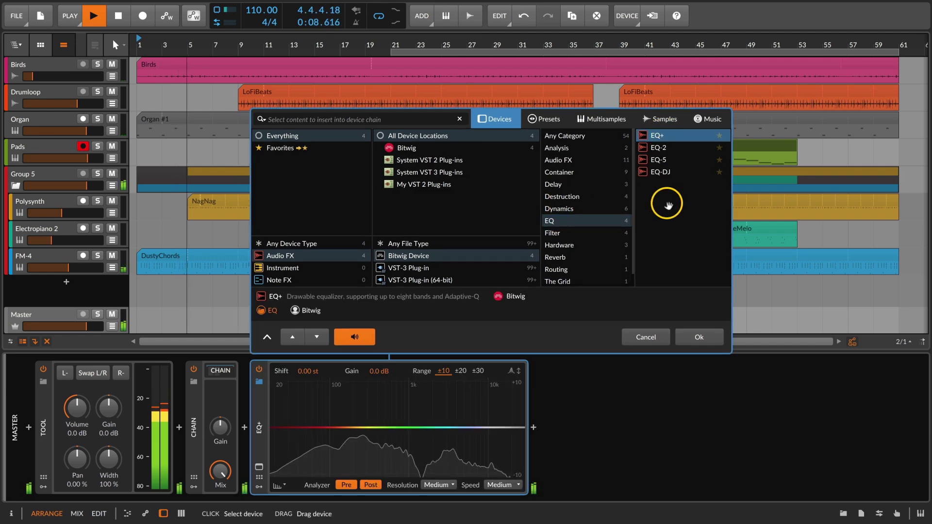
click(694, 337)
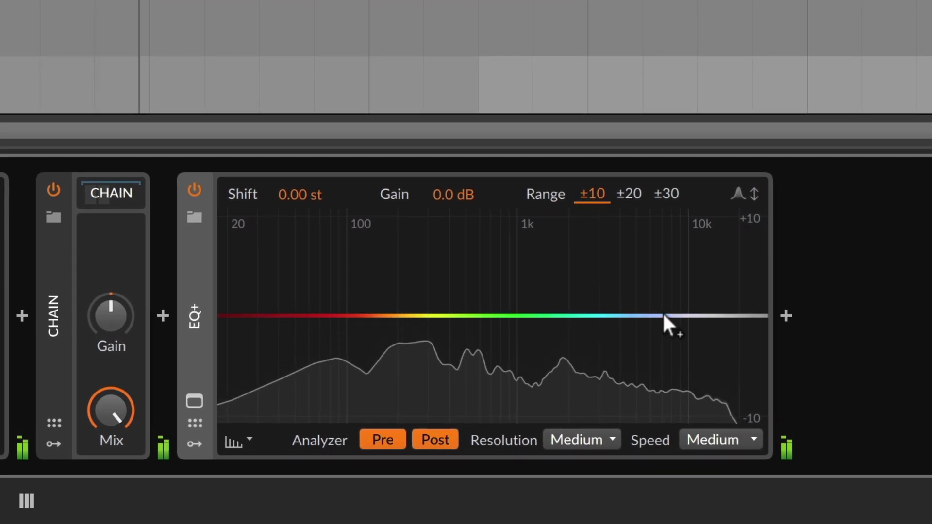
click(680, 316)
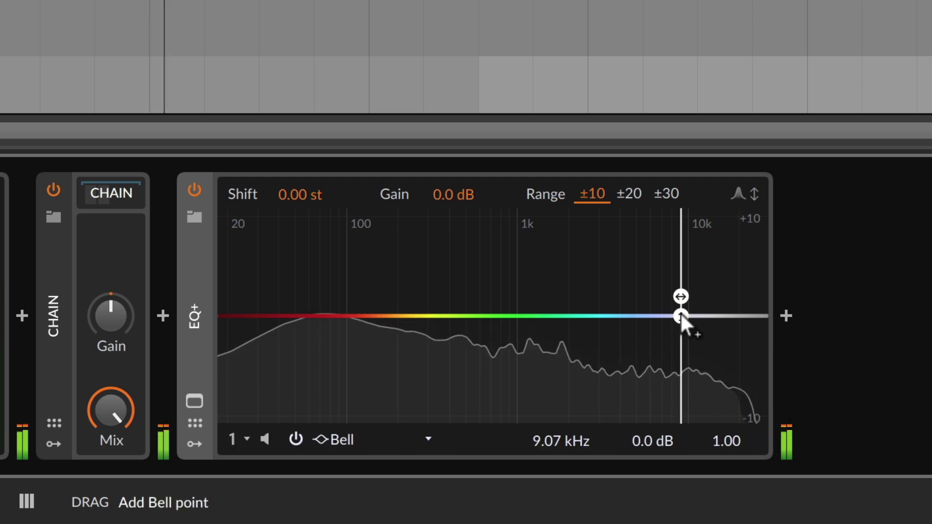
drag(680, 316, 608, 222)
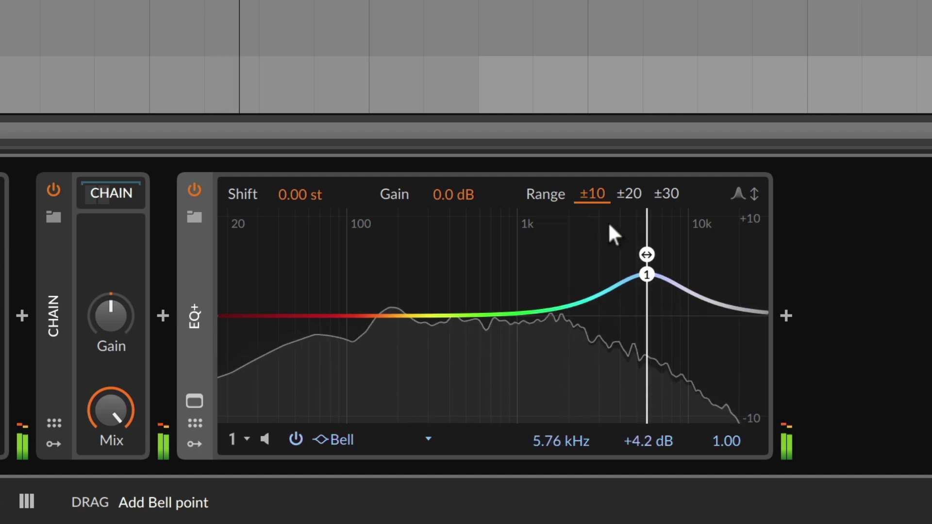
drag(538, 307, 121, 427)
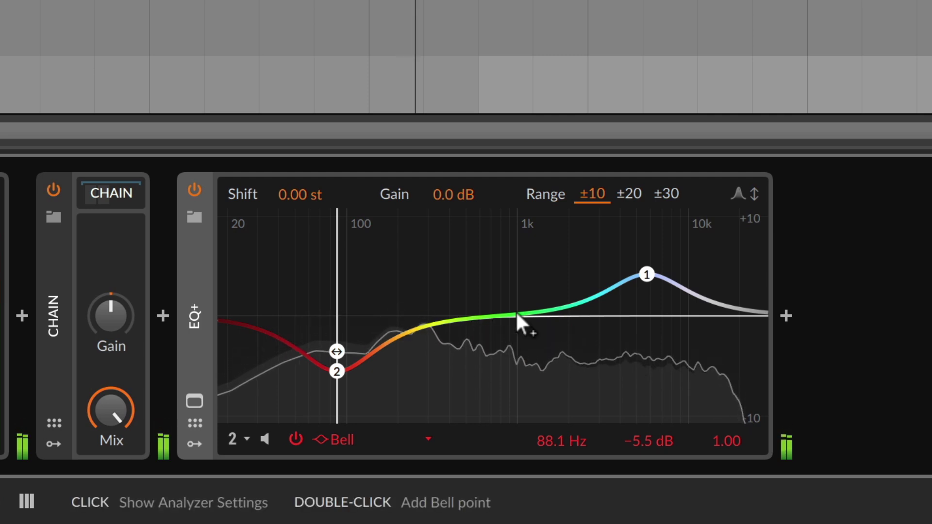
double_click(543, 250)
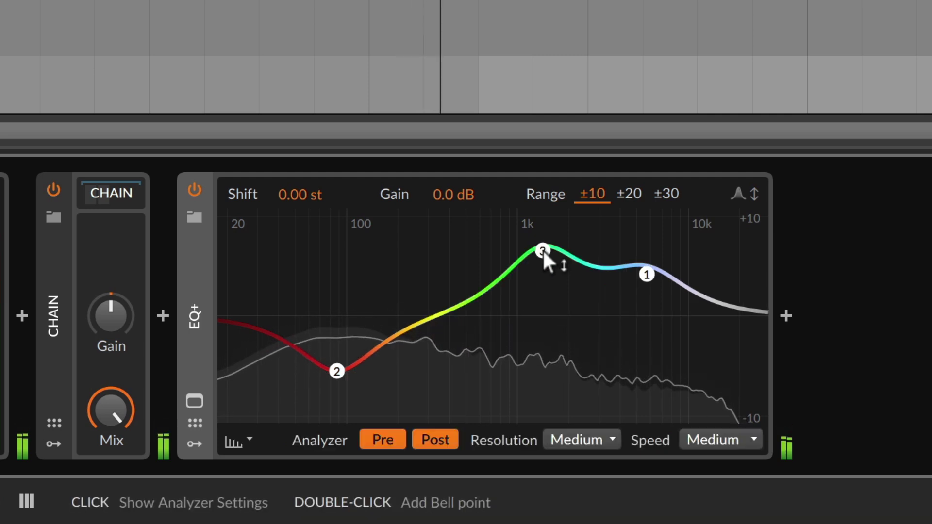
double_click(522, 361)
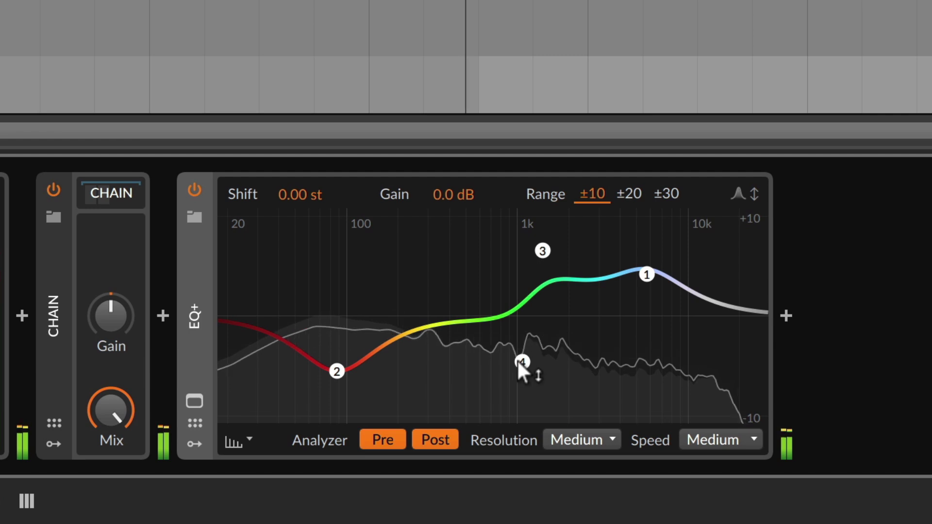
double_click(410, 266)
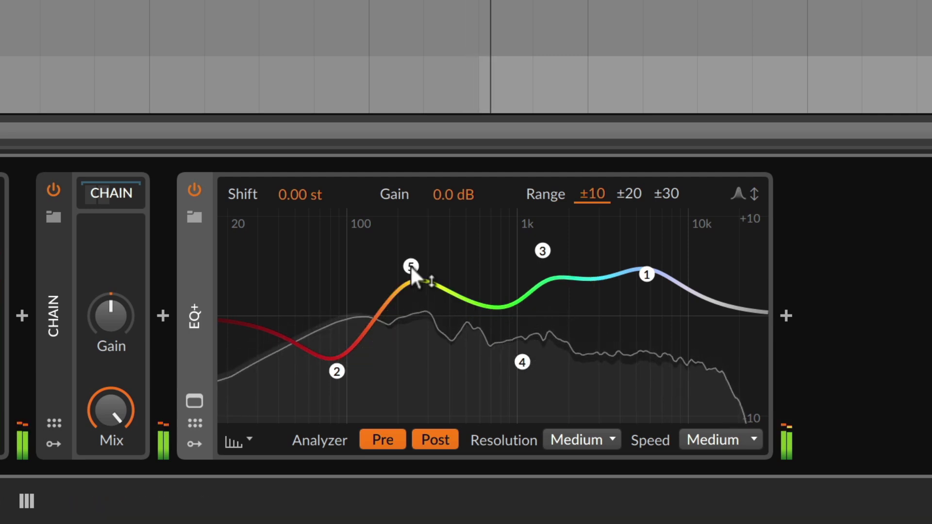
double_click(411, 267)
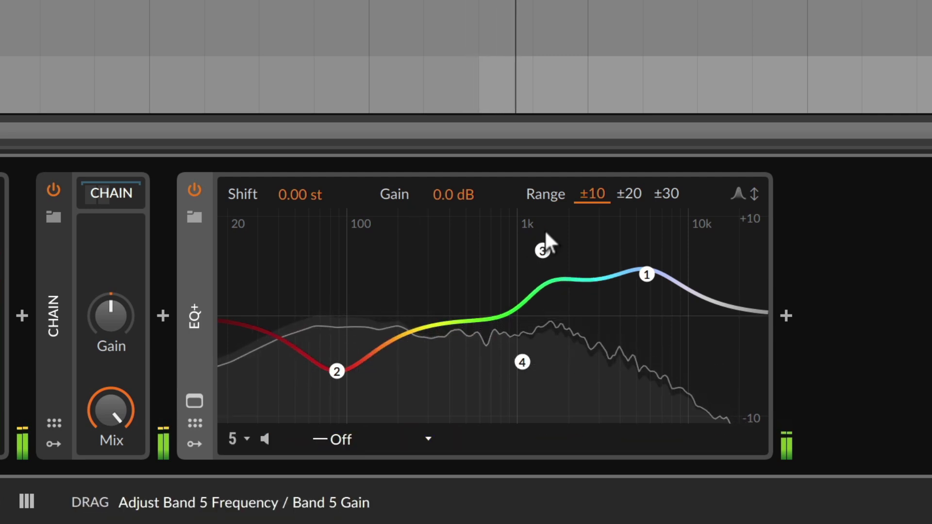
double_click(543, 249)
click(647, 275)
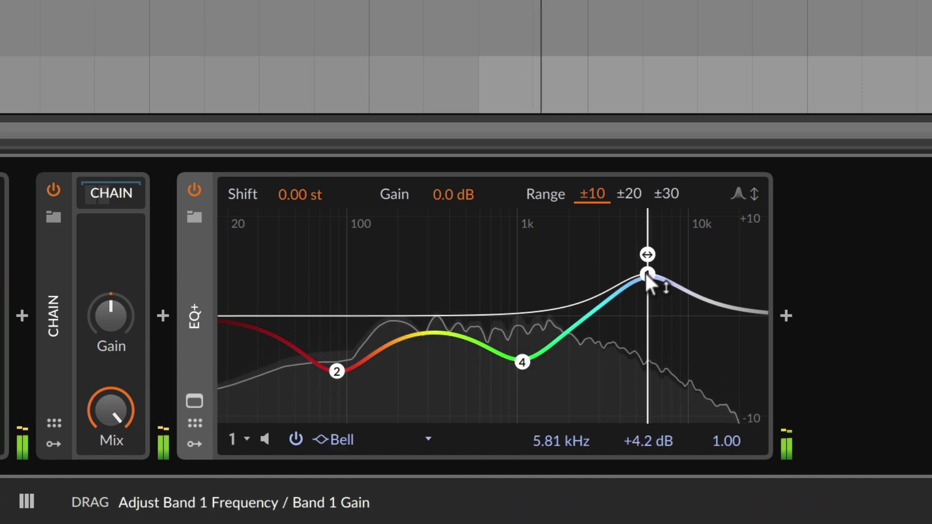
double_click(646, 274)
double_click(523, 362)
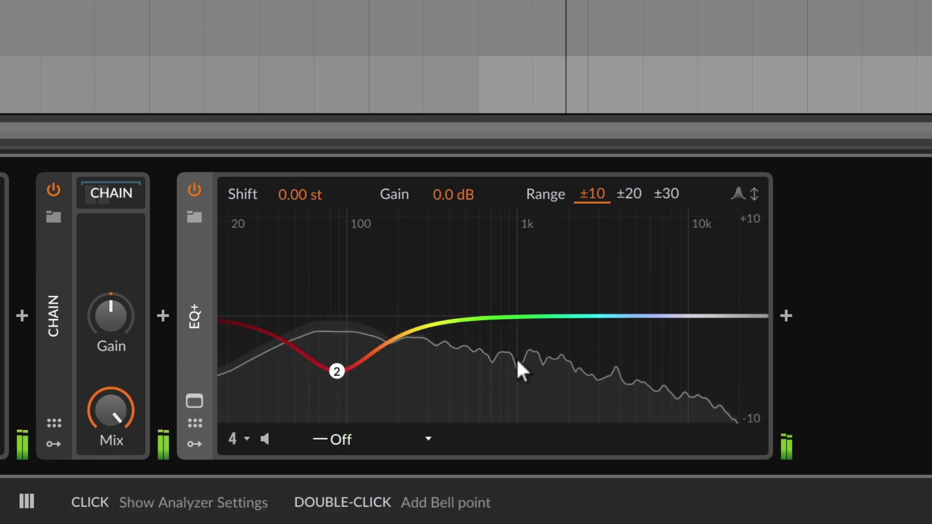
double_click(337, 372)
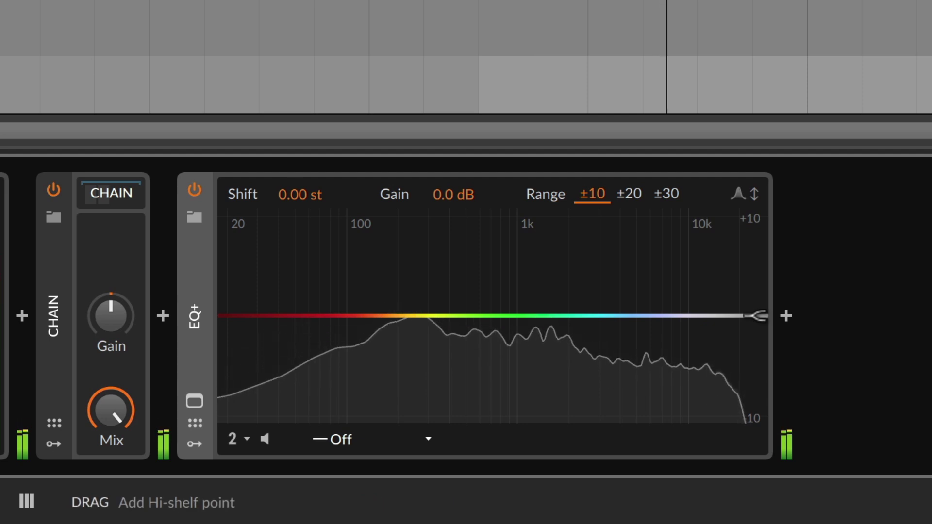
Step: Add a high-shelf treble boost near 5.7 kHz, a 40 Hz low-cut and a notch near 470 Hz
click(756, 317)
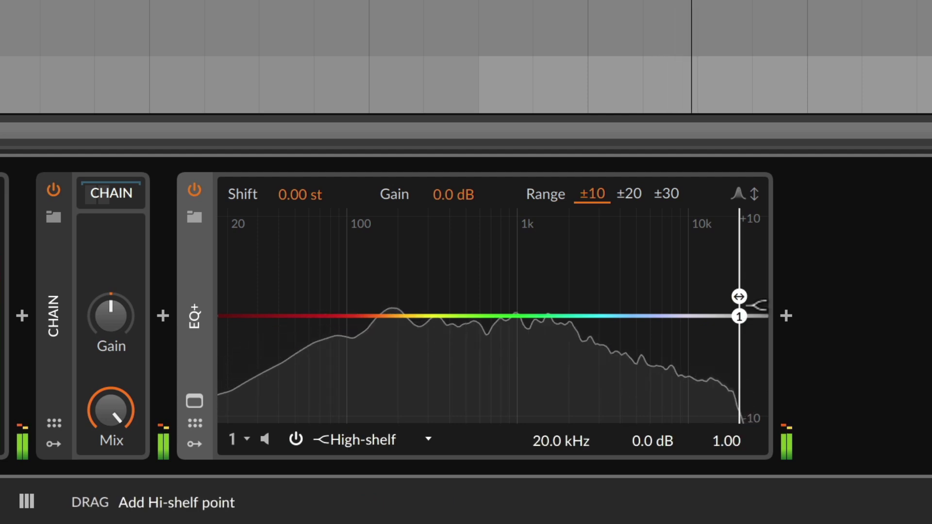
drag(759, 305, 531, 194)
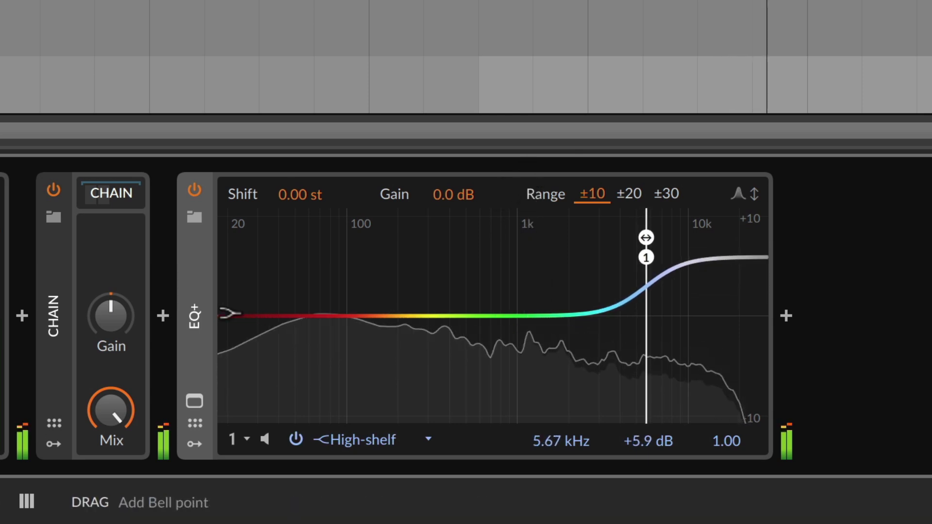
drag(223, 303, 333, 281)
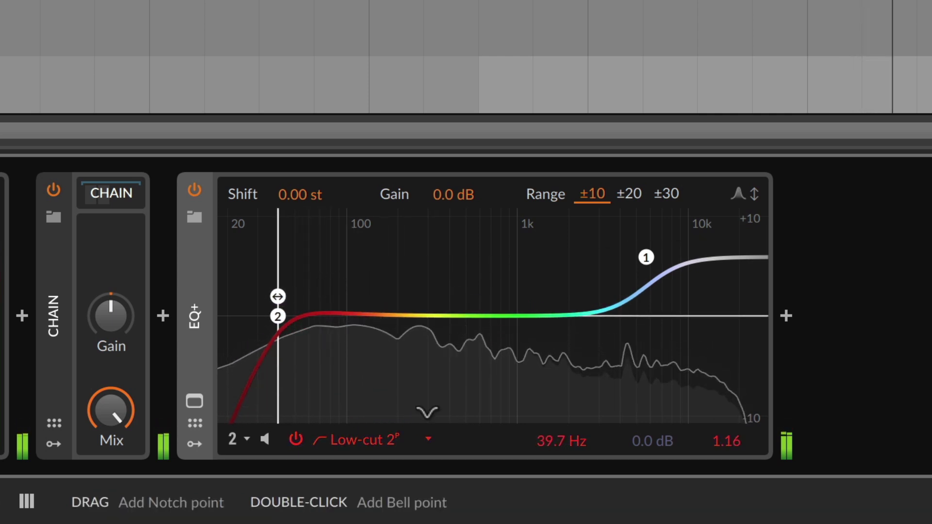
drag(427, 413, 493, 373)
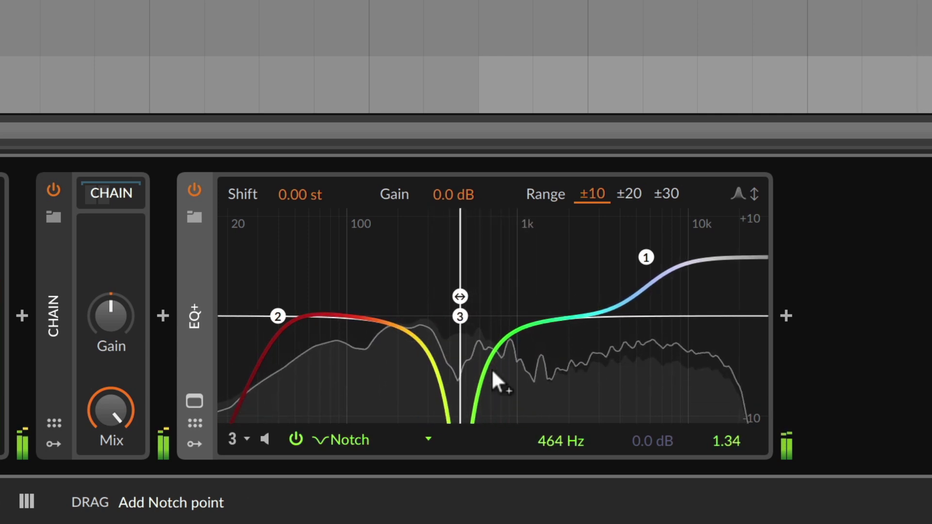
Step: Change band 3 from Notch to a +7.5 dB Bell at 648 Hz with Q 4.02
click(427, 438)
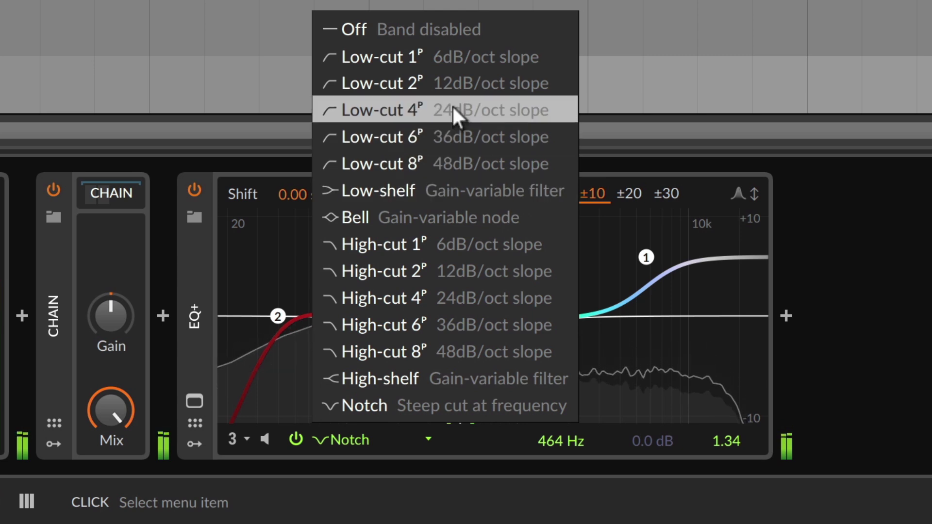
click(453, 217)
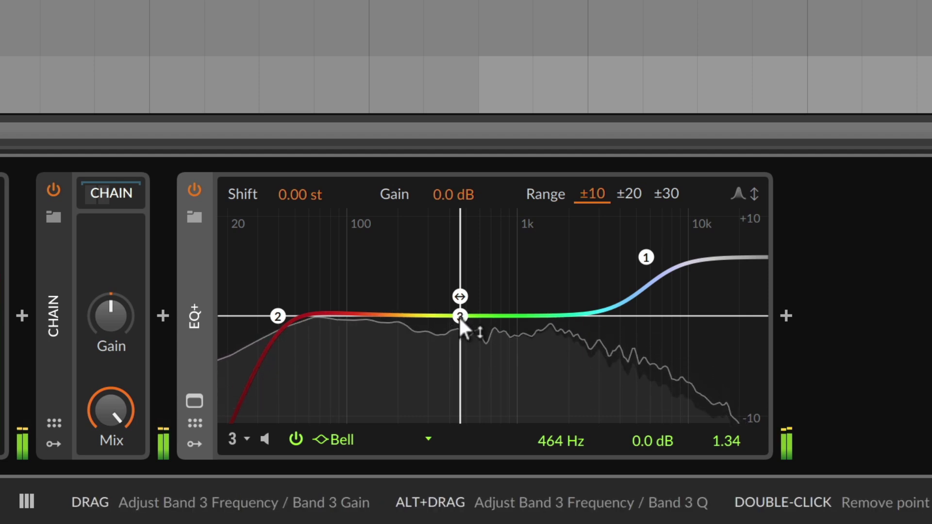
mouse_move(459, 316)
mouse_down()
mouse_move(468, 291)
mouse_move(380, 240)
mouse_move(163, 177)
mouse_move(129, 179)
mouse_move(180, 167)
mouse_move(402, 335)
mouse_move(537, 326)
mouse_move(703, 225)
mouse_move(821, 182)
mouse_move(876, 176)
mouse_move(883, 267)
mouse_move(839, 365)
mouse_move(754, 419)
mouse_move(663, 435)
mouse_move(538, 253)
mouse_move(489, 206)
mouse_move(430, 191)
mouse_move(558, 187)
mouse_move(570, 172)
mouse_move(569, 140)
mouse_move(510, 151)
mouse_up()
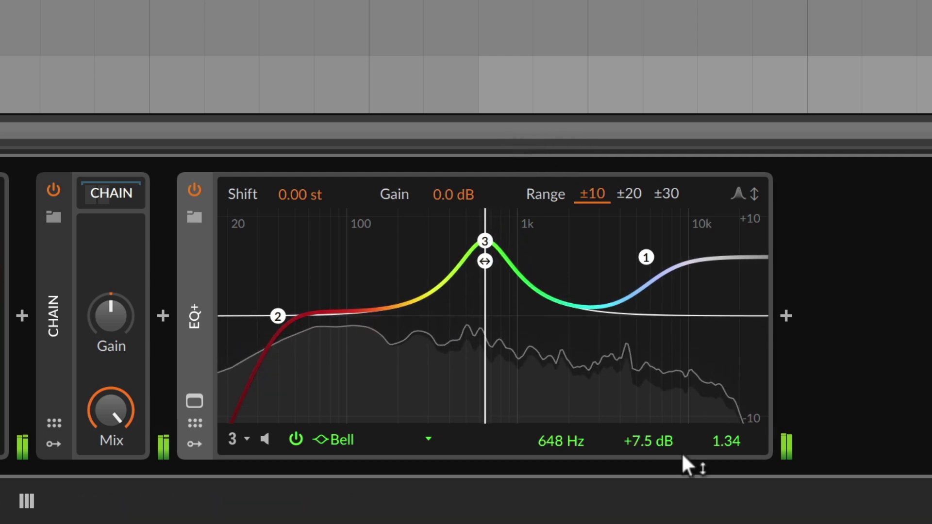
mouse_move(724, 443)
mouse_down()
mouse_move(725, 375)
mouse_move(725, 468)
mouse_move(725, 378)
mouse_move(723, 441)
mouse_up()
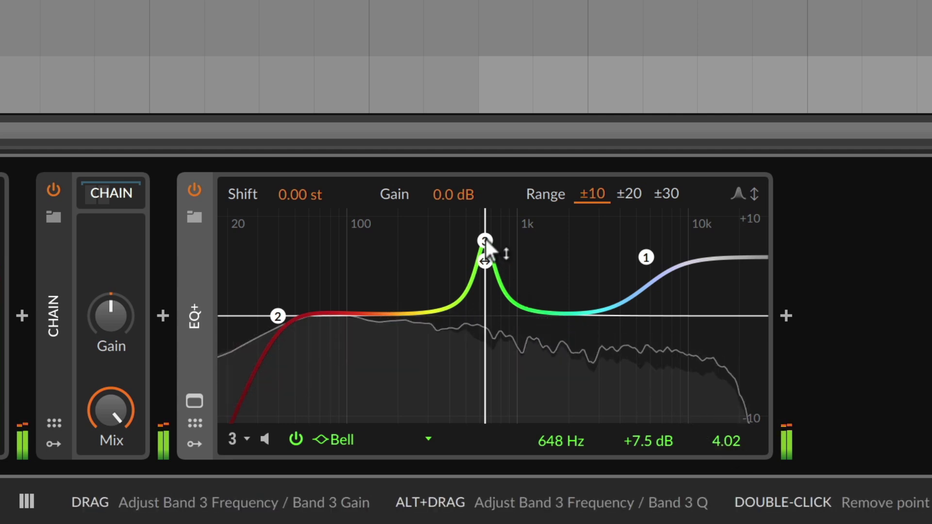
Step: Widen band 3's bell to Q 1.91 centred at 632 Hz while soloing it
key(alt)
drag(486, 240, 533, 426)
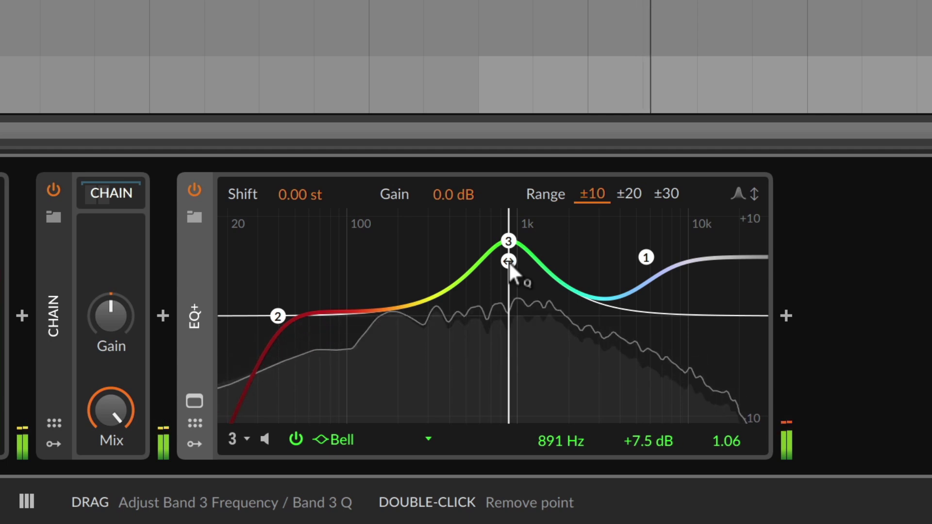
drag(509, 260, 455, 176)
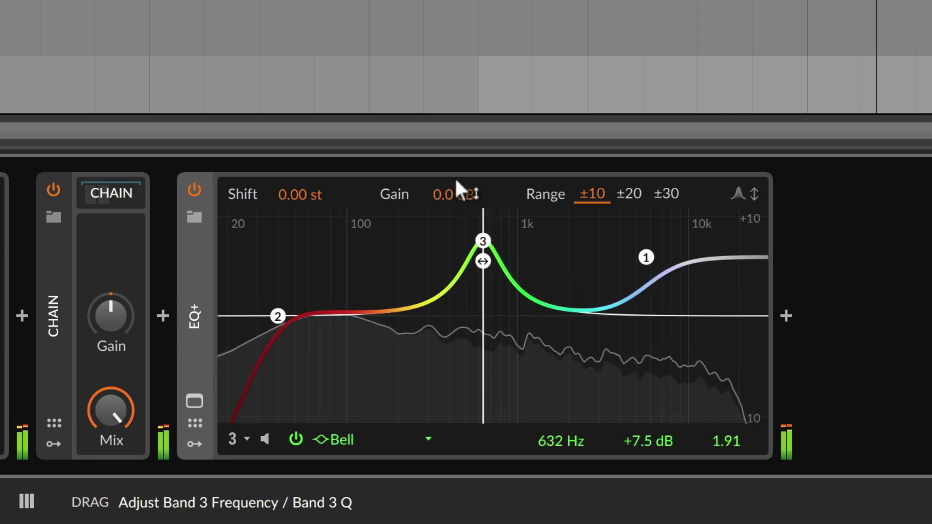
Step: Unsolo band 3 and toggle its power off and back on to compare
click(266, 443)
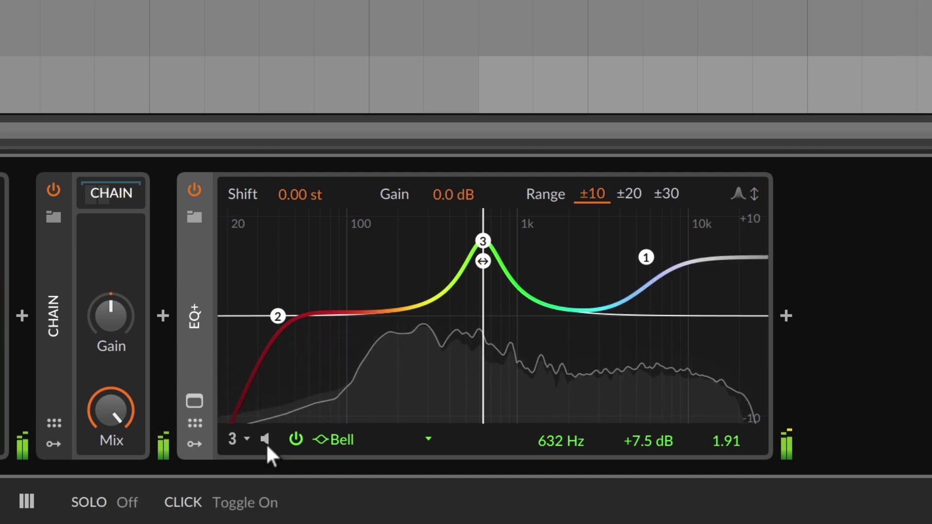
click(296, 440)
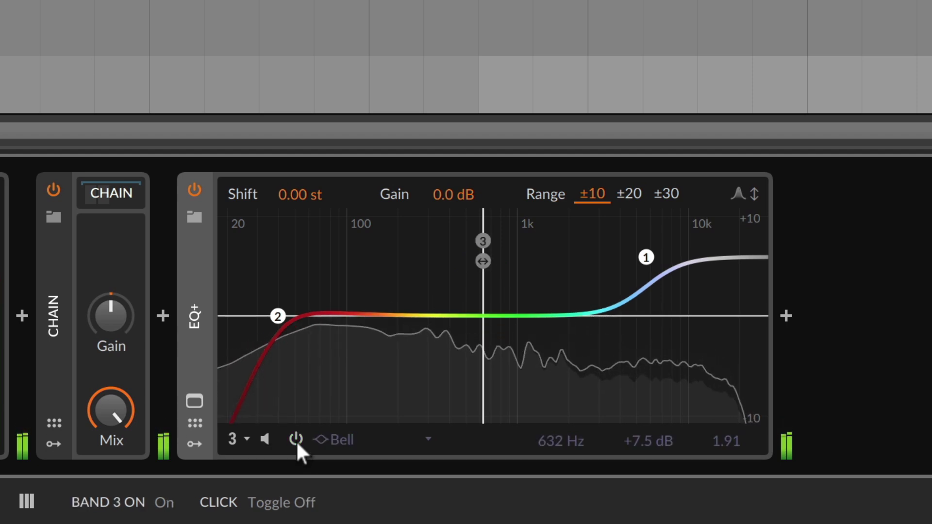
click(296, 440)
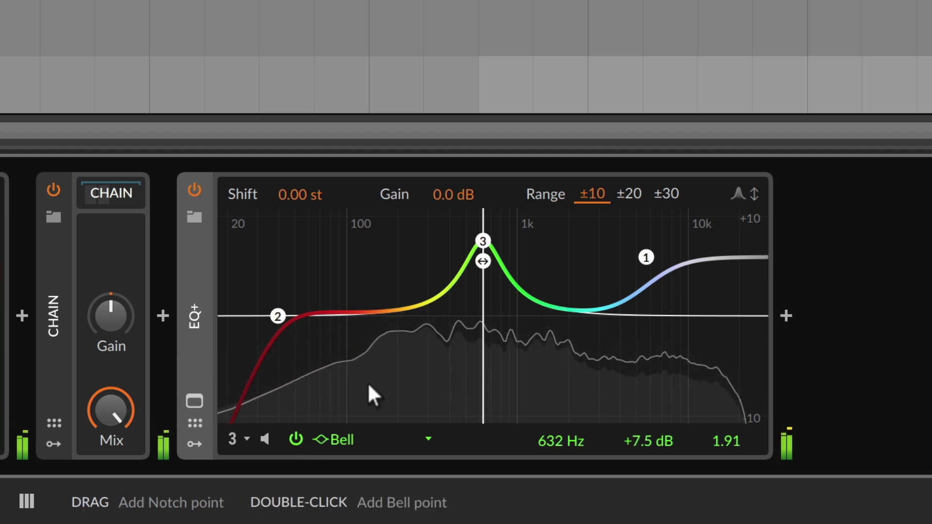
Step: Move band 3 into the low mids, raise the shelf to 14 kHz, add a +10 dB bell at 7.62 kHz
drag(484, 270, 490, 309)
drag(506, 270, 308, 156)
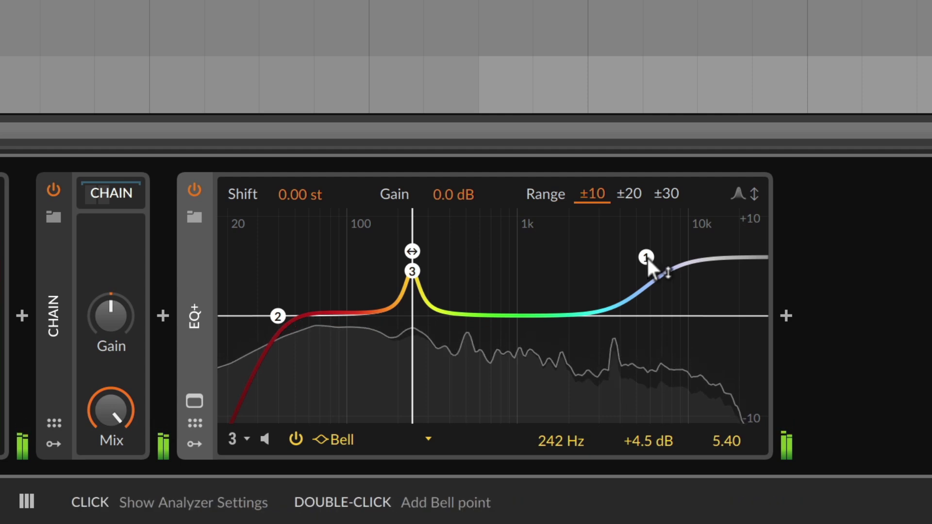
drag(643, 257, 784, 245)
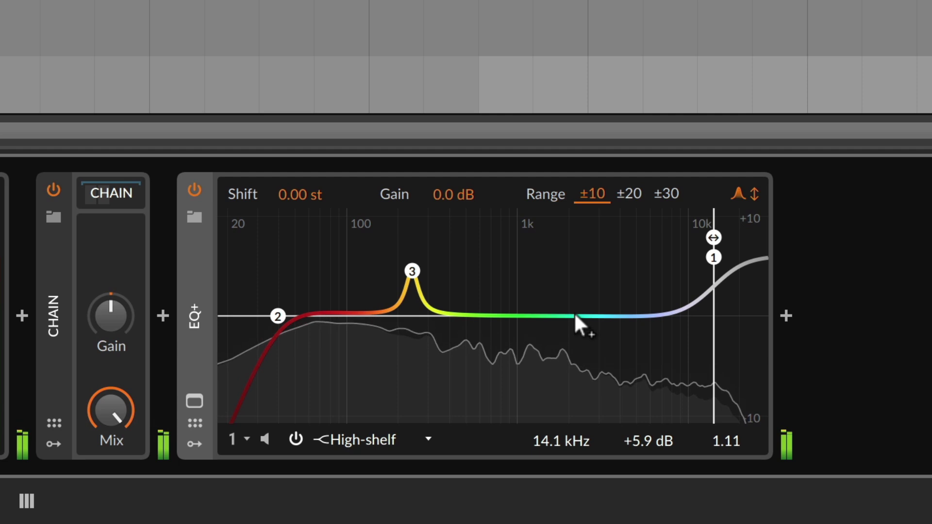
drag(573, 313, 767, 8)
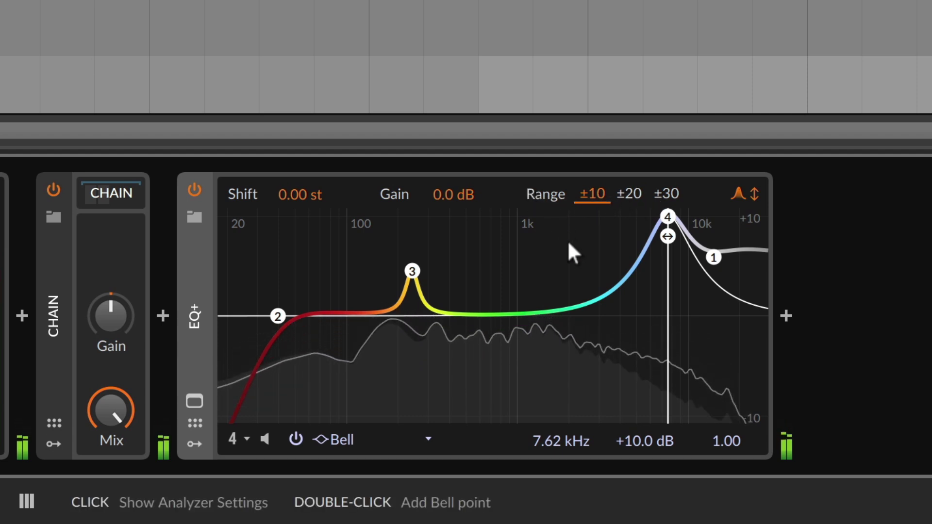
Step: Raise band 4 to +27.5 dB at 6.47 kHz via a temporary ±30 dB range, then expand the view
click(671, 192)
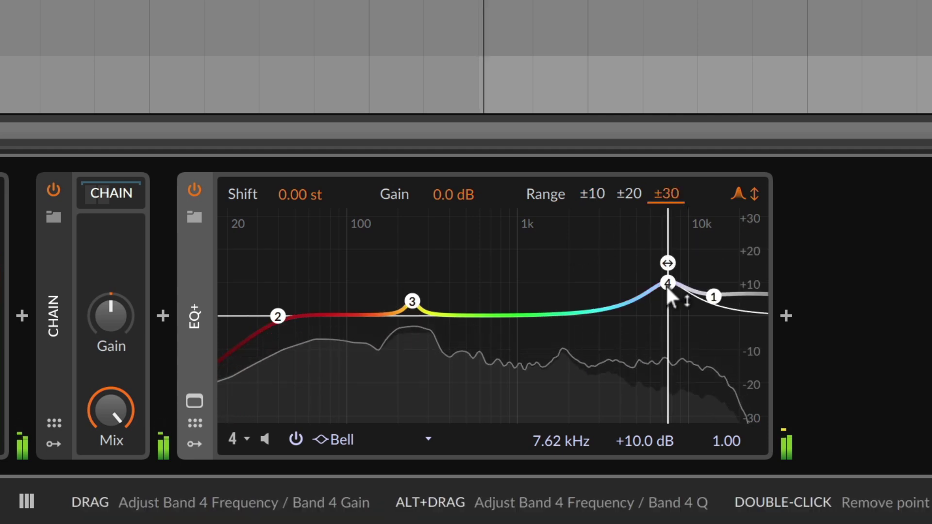
drag(665, 285, 639, 156)
click(594, 192)
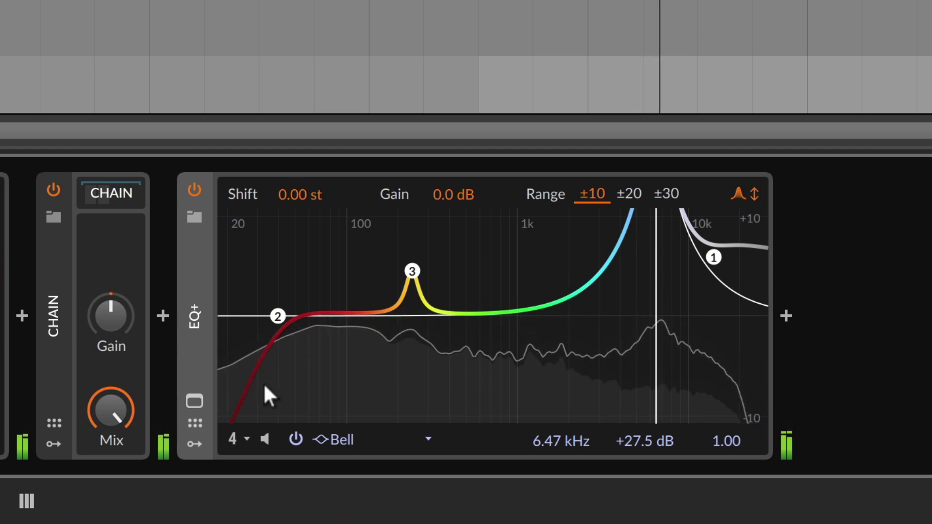
click(196, 399)
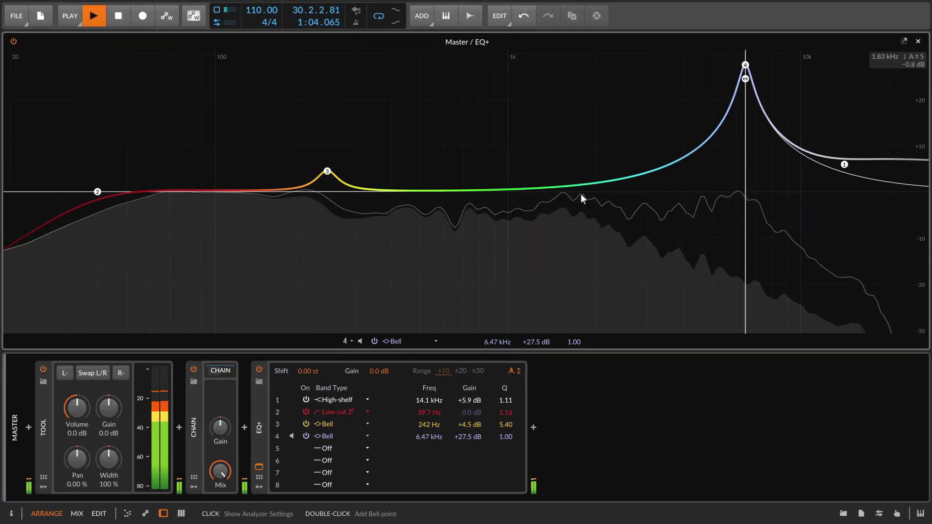
Step: Add an 870 Hz bell, lower band 4's boost, and make band 1 a 4-pole high-cut at 6.94 kHz
drag(568, 187, 406, 83)
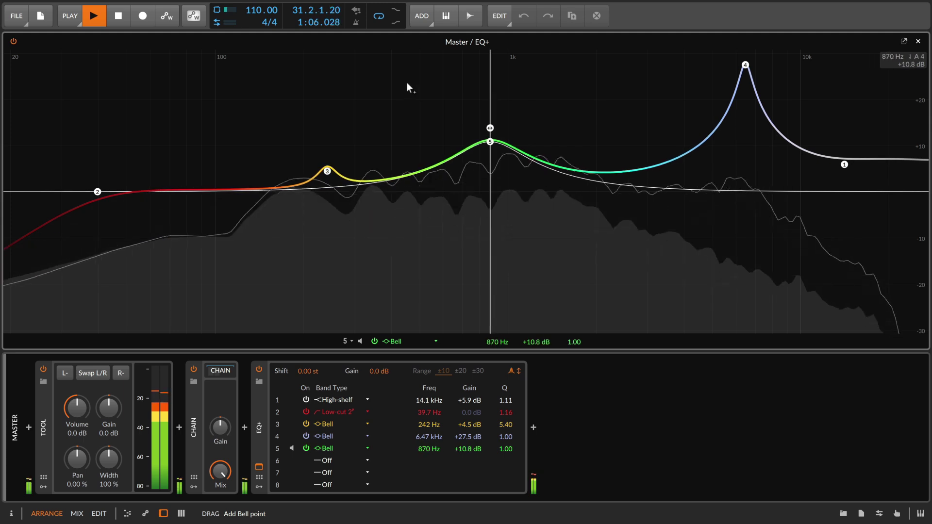
drag(745, 65, 688, 183)
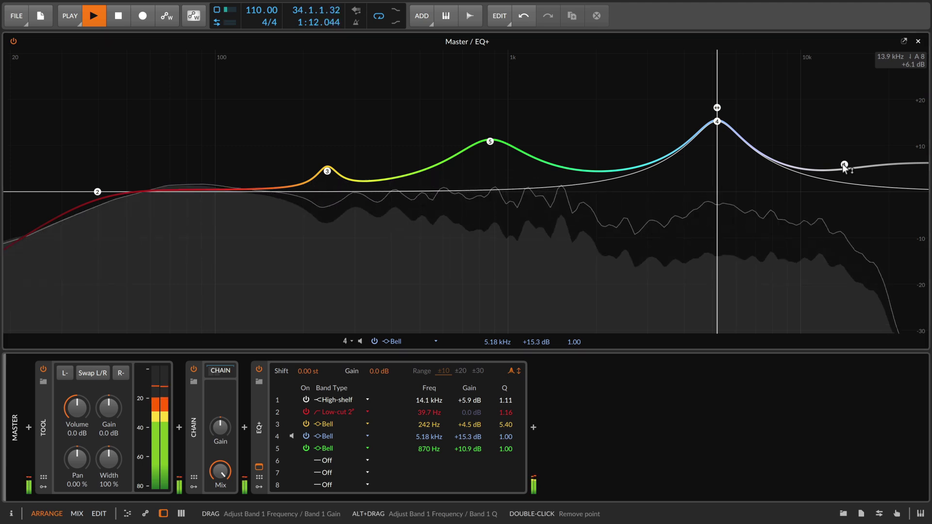
right_click(843, 165)
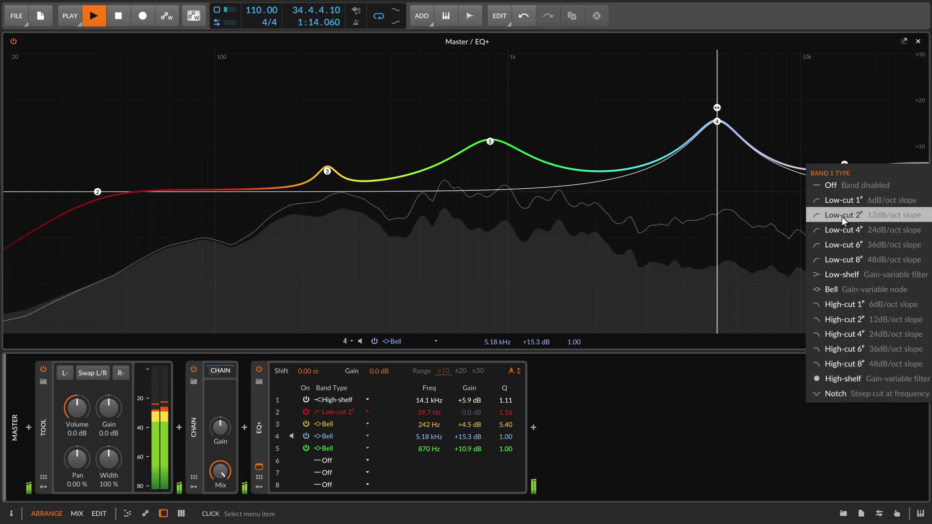
click(840, 333)
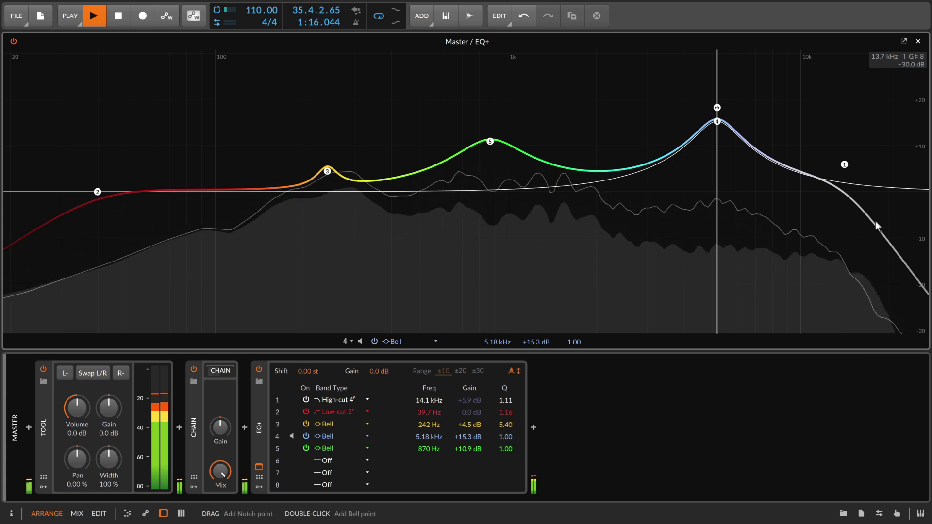
drag(846, 164, 698, 115)
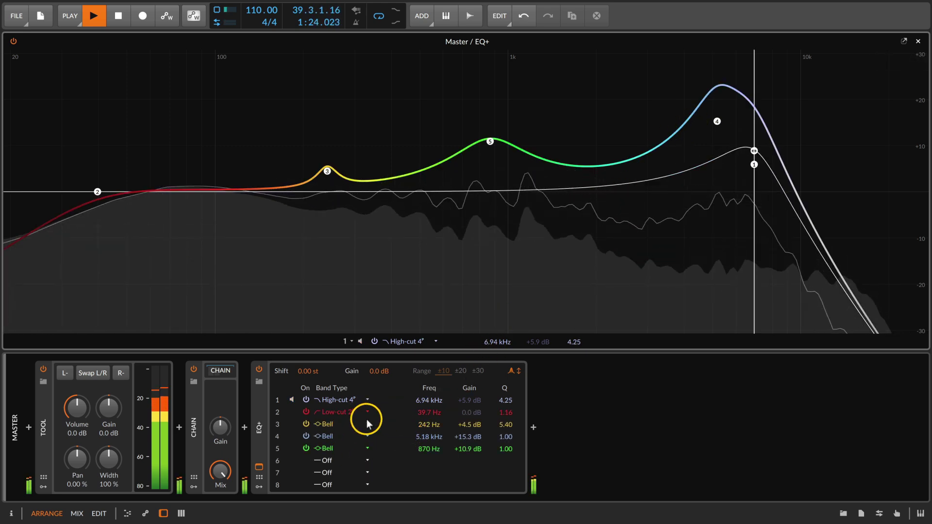
click(163, 516)
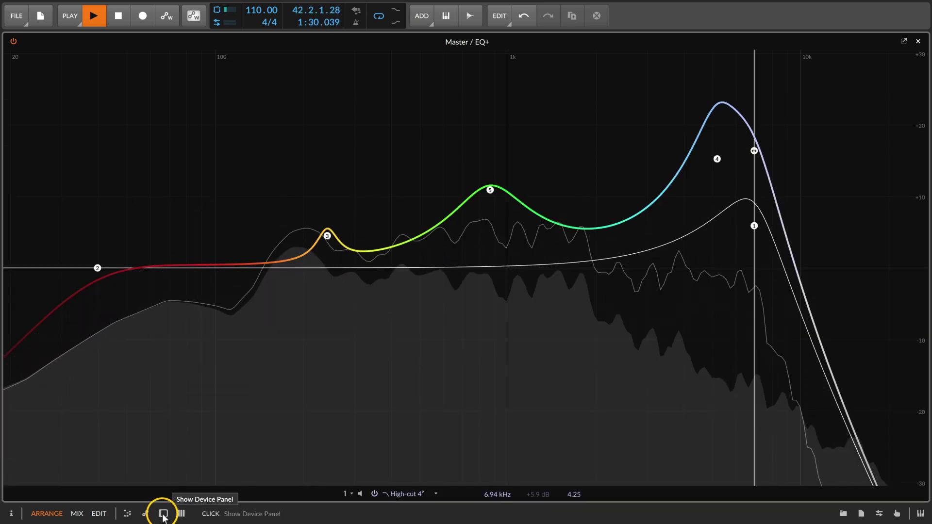
click(163, 514)
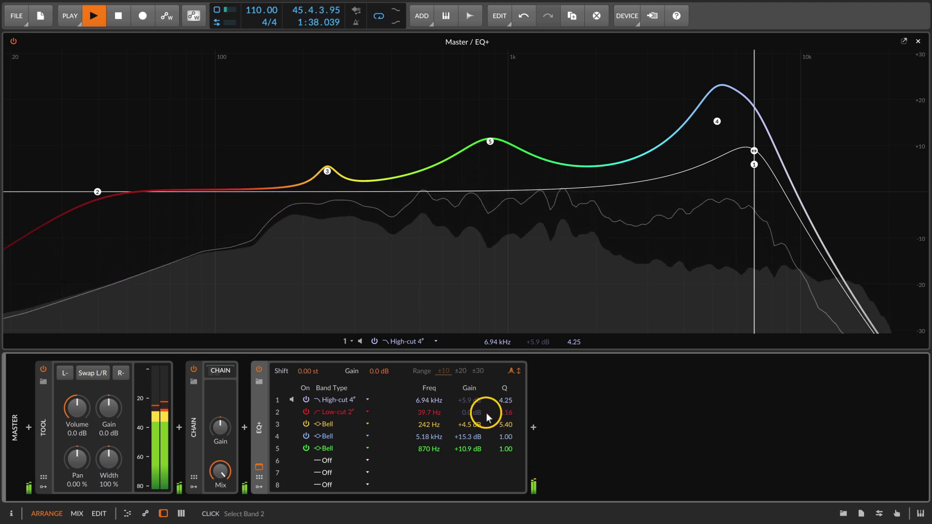
Step: Float the EQ+ view as a window, shrink it and move it to the upper right
click(919, 42)
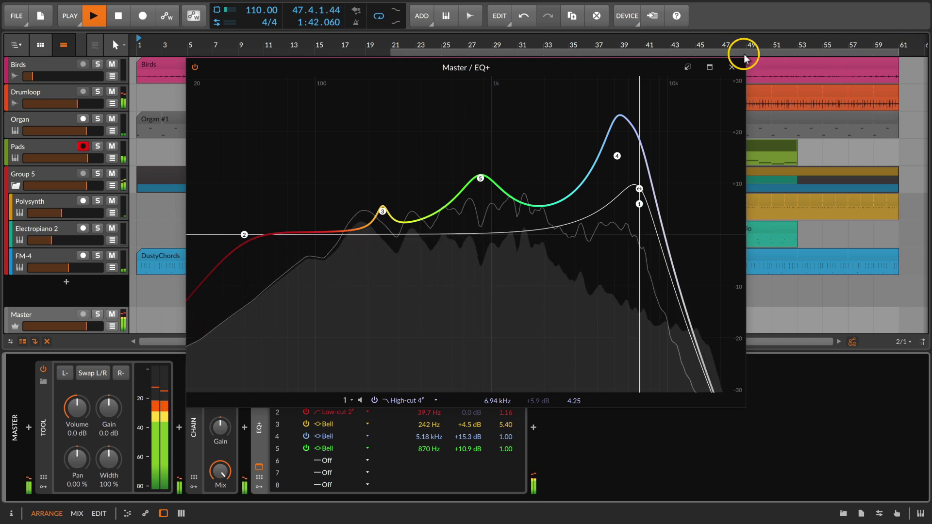
drag(745, 58, 540, 159)
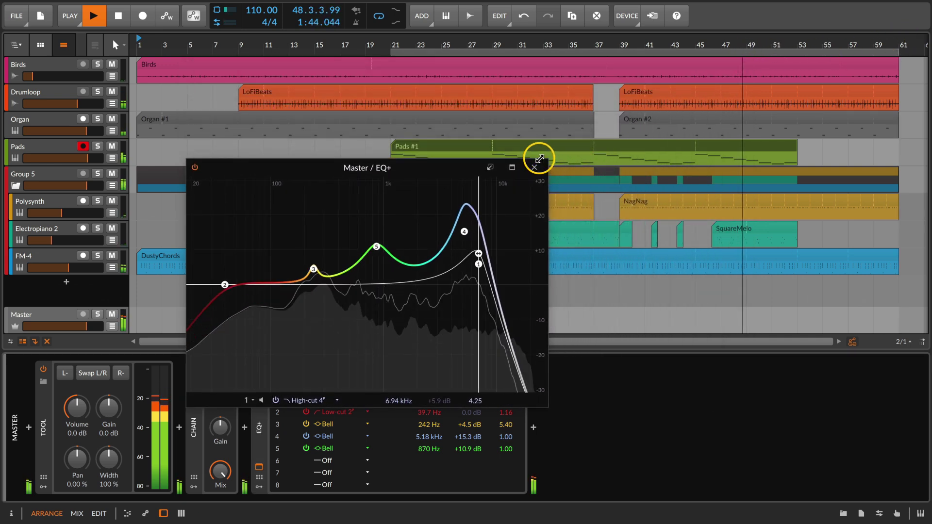
drag(453, 167, 742, 70)
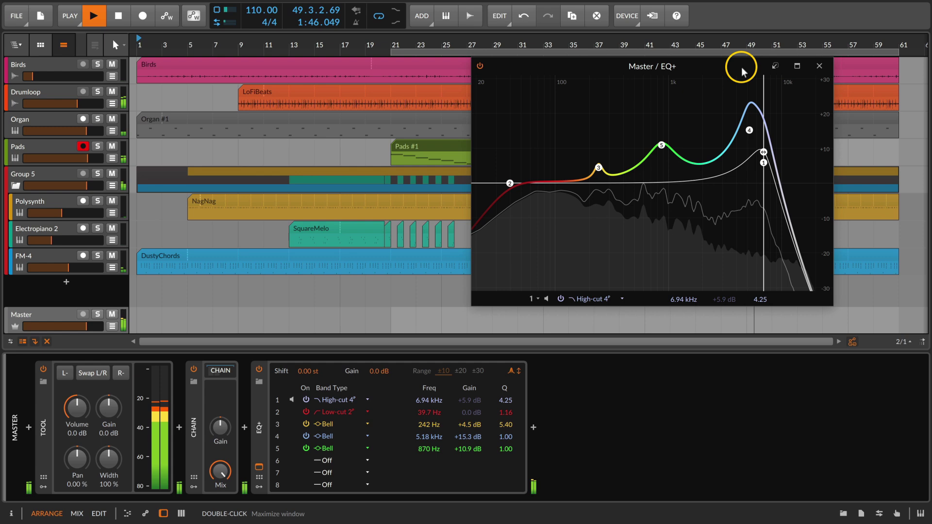
Step: Dock EQ+ back, hide the device panel, and show the inspector with its bands
click(775, 72)
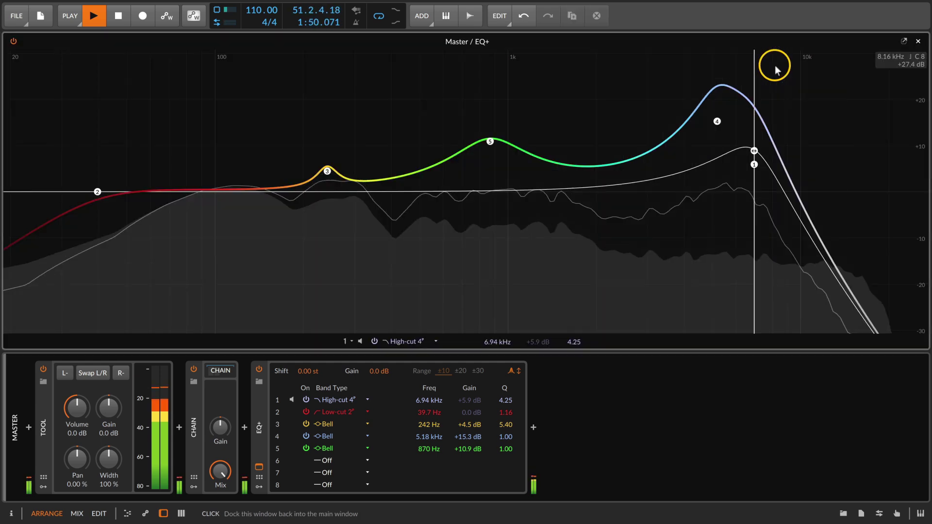
click(163, 515)
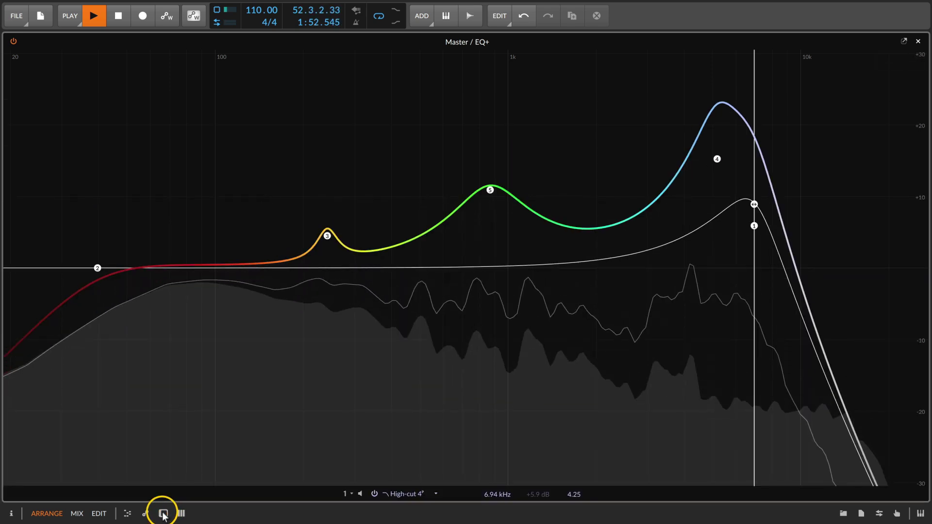
click(11, 515)
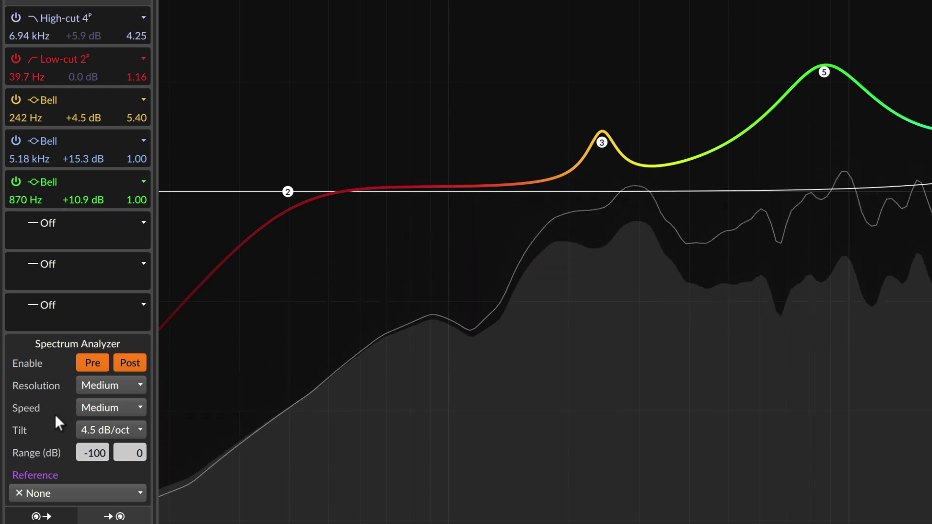
Step: Set the analyzer Speed to Freeze and the Reference to Pads > Pads (PRE)
click(109, 408)
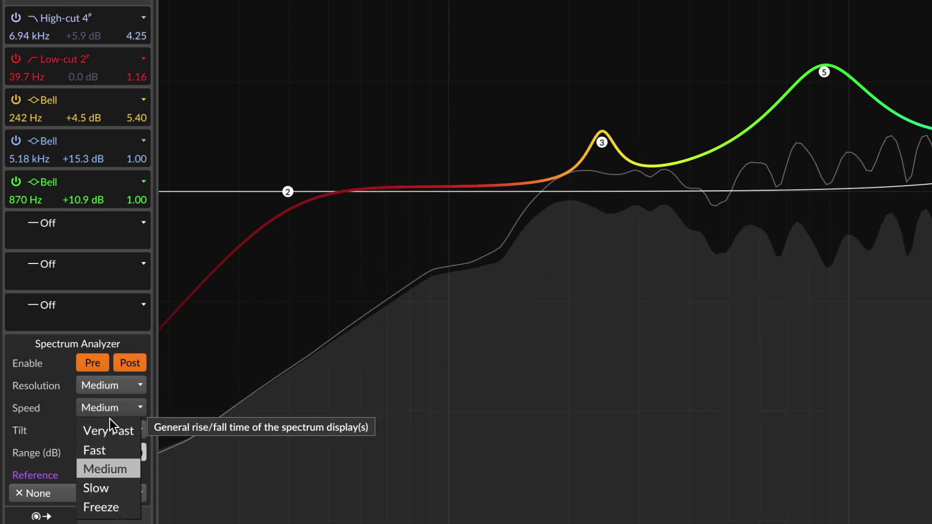
click(109, 507)
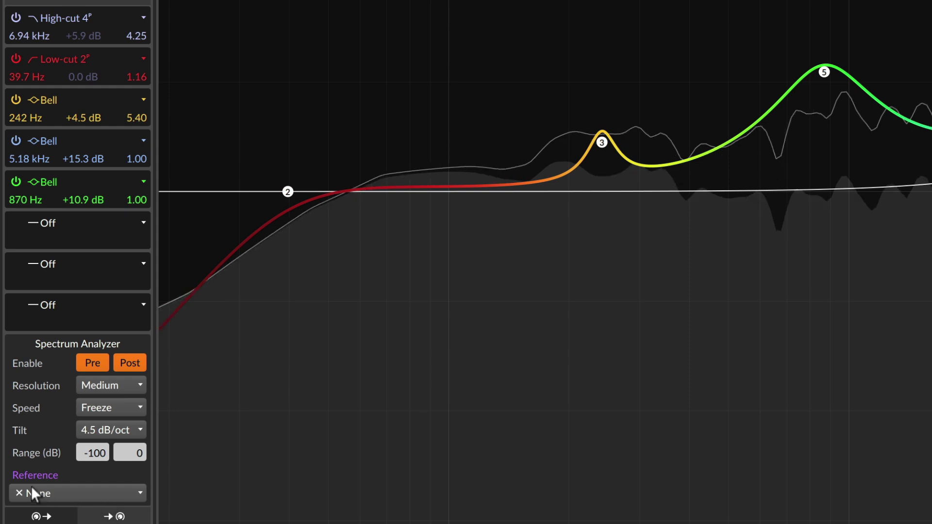
click(67, 496)
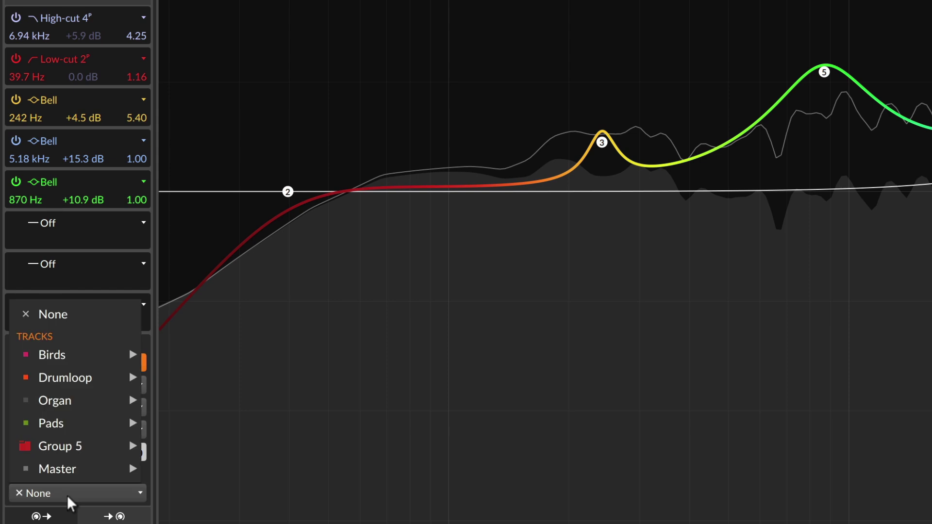
mouse_move(85, 421)
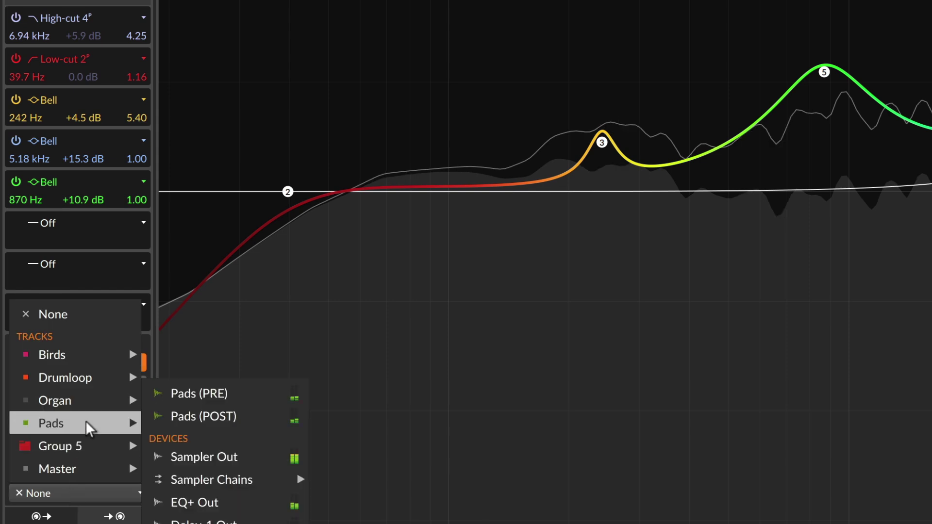
click(194, 397)
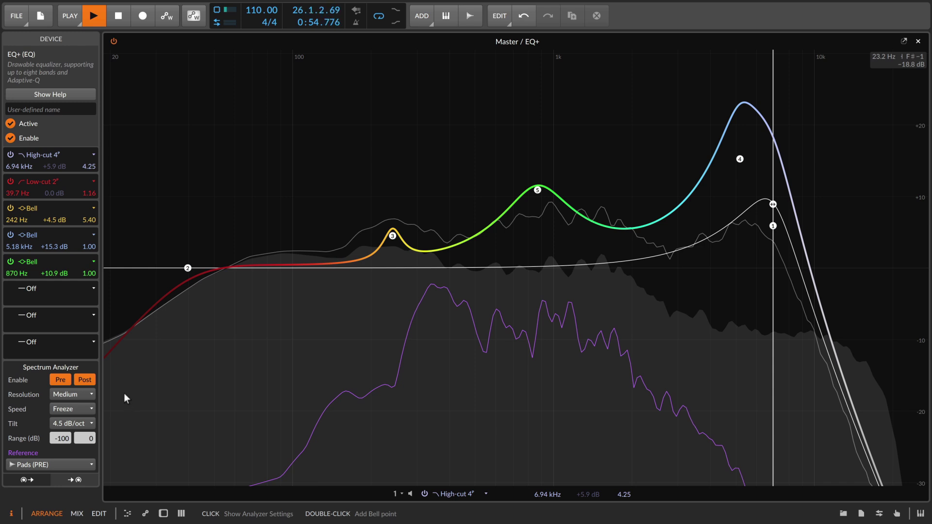
Step: Open the EQ+ help overview, drag band 3 to about 219 Hz in its graph, and scroll the help
click(45, 96)
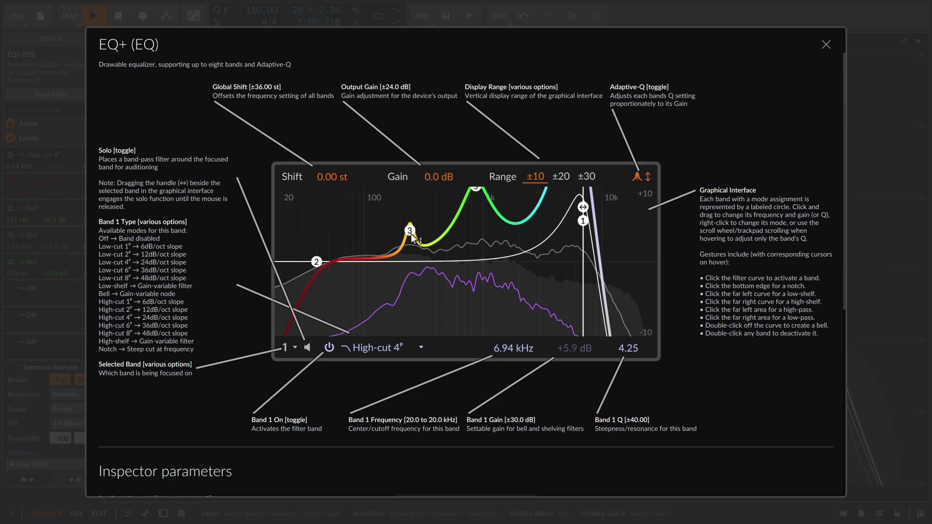
drag(459, 272, 390, 261)
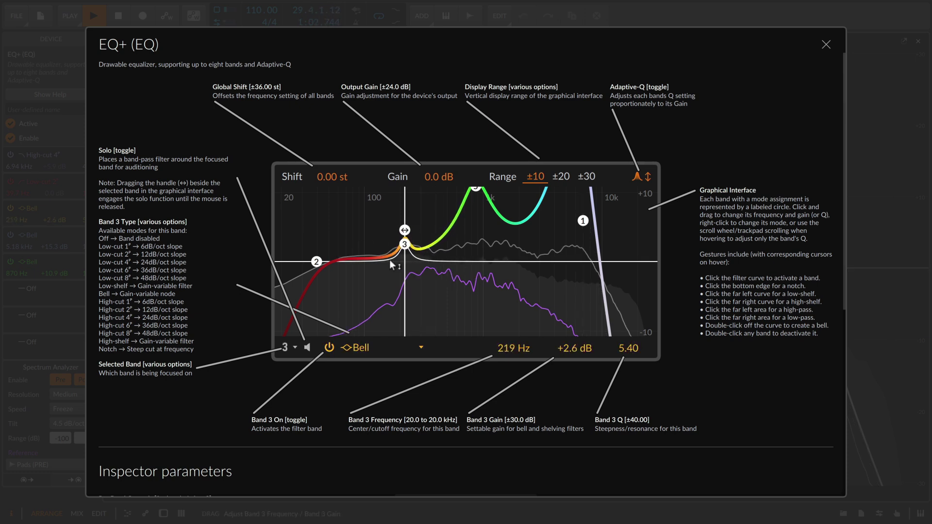
scroll(384, 380, down, 8)
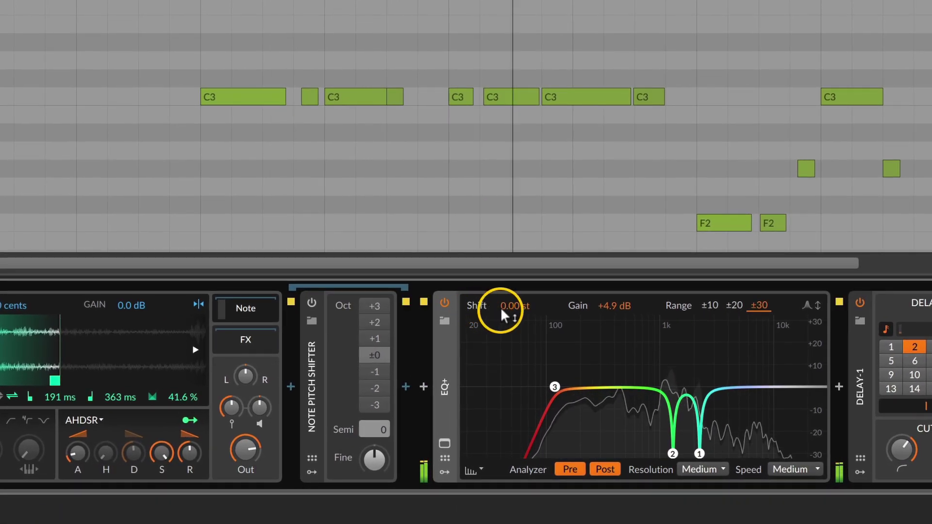
drag(502, 307, 502, 291)
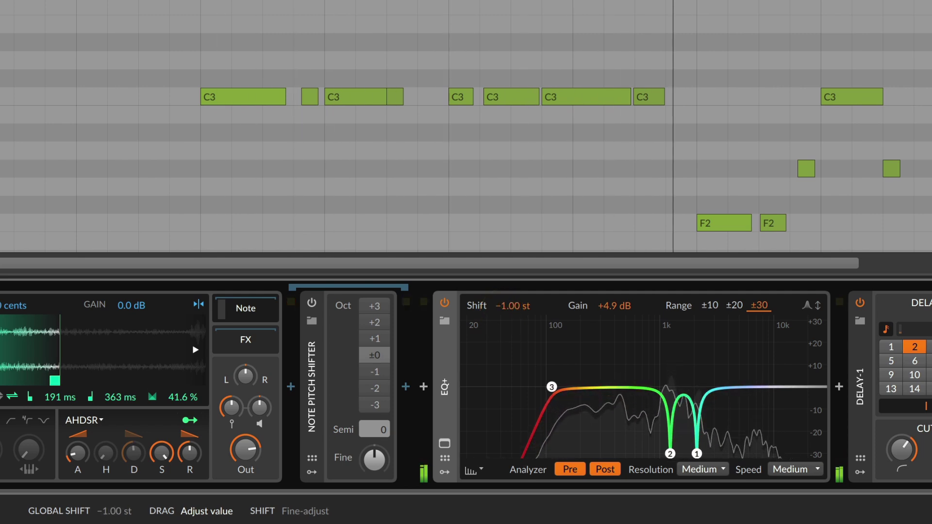
double_click(502, 308)
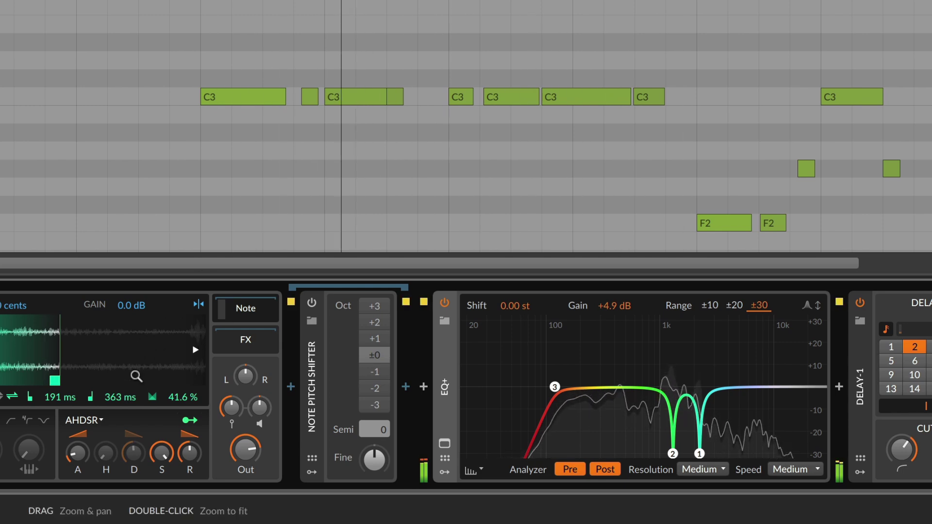
click(445, 301)
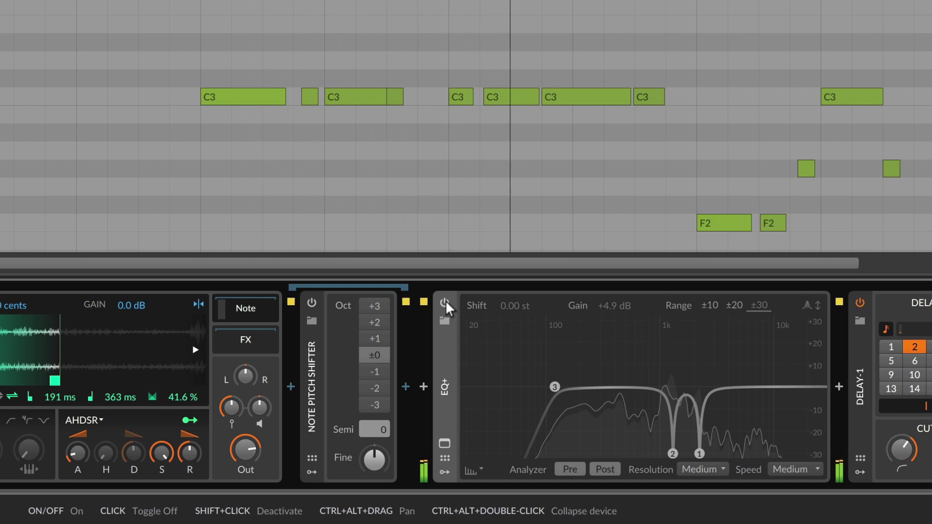
click(445, 301)
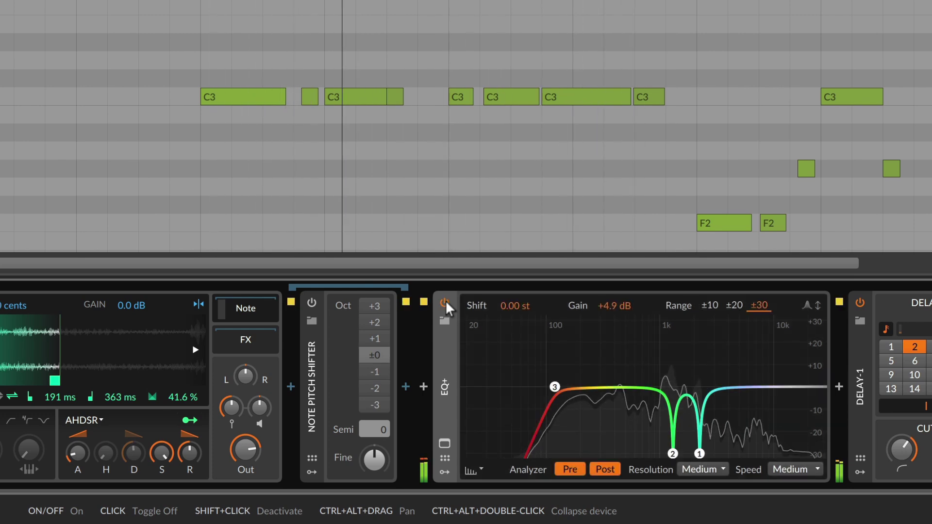
Step: Enable the Note Pitch Shifter and set the EQ+ global Shift to +5 st to match
click(312, 302)
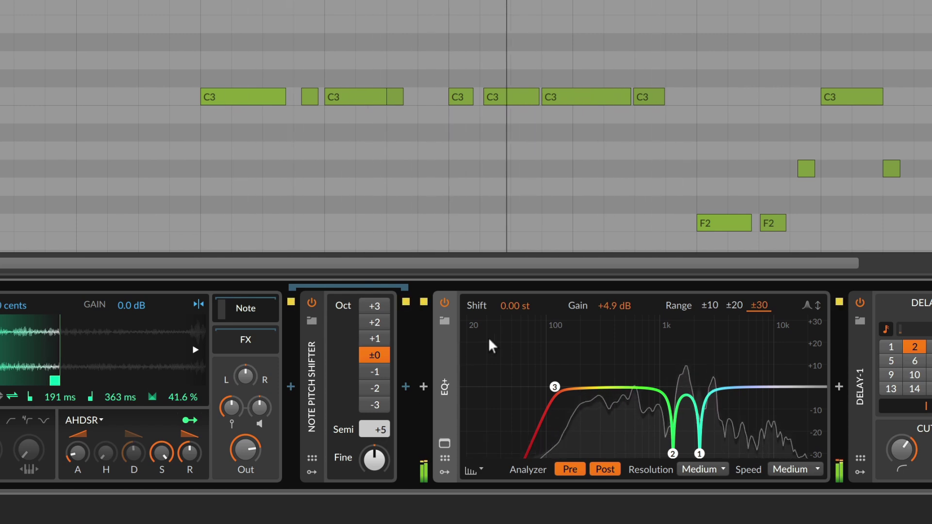
double_click(504, 307)
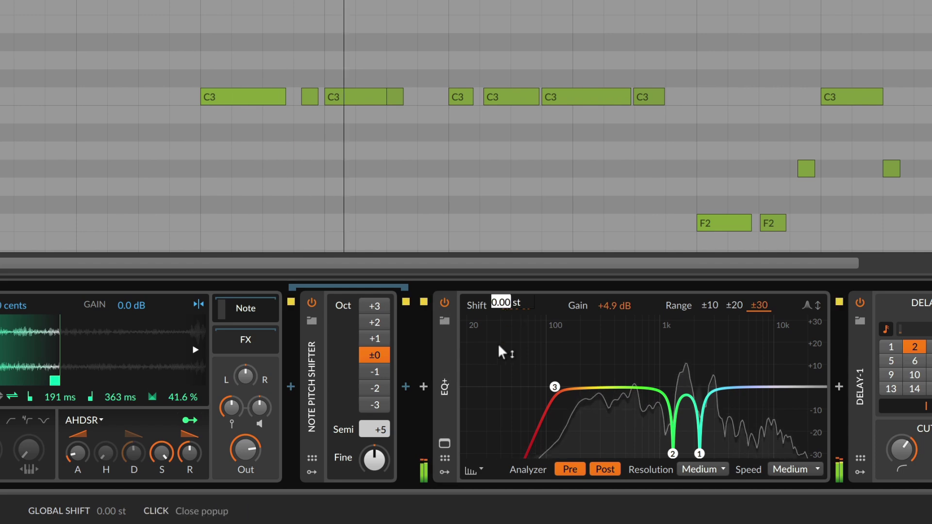
text(5)
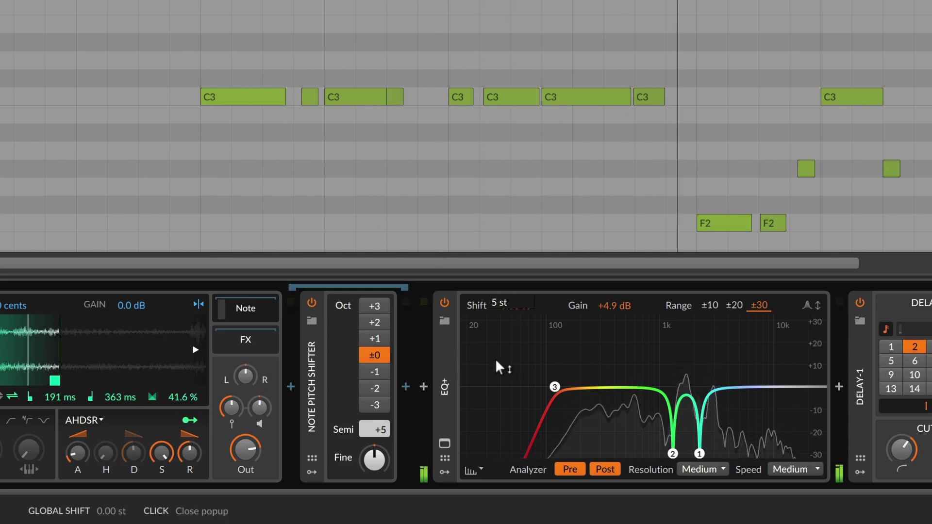
key(Return)
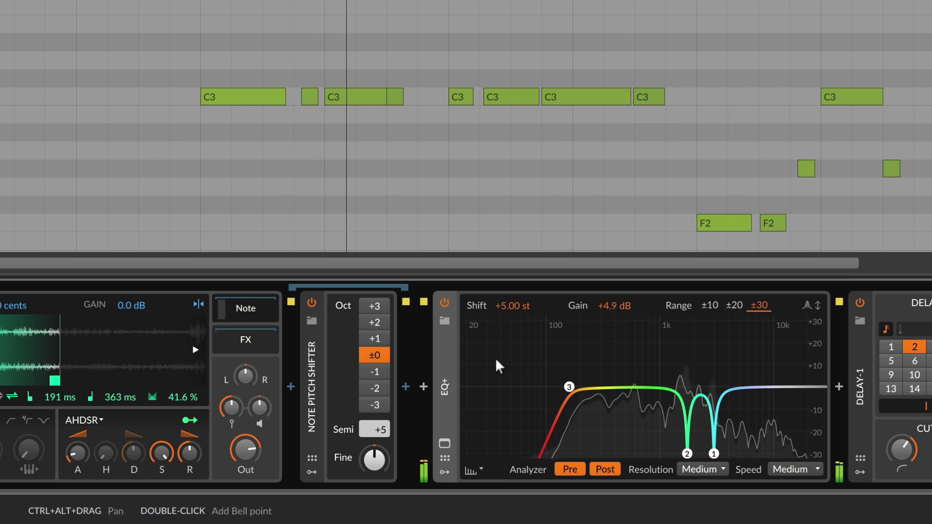
Step: Reset the EQ+ Shift to 0 st, bypass the Note Pitch Shifter, and loop bars 2.1–3.1
double_click(509, 305)
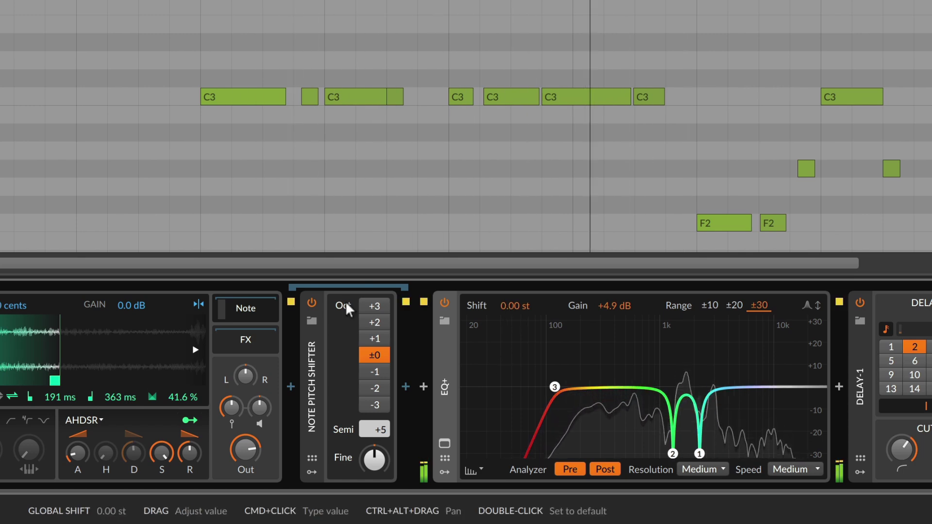
click(311, 302)
click(445, 473)
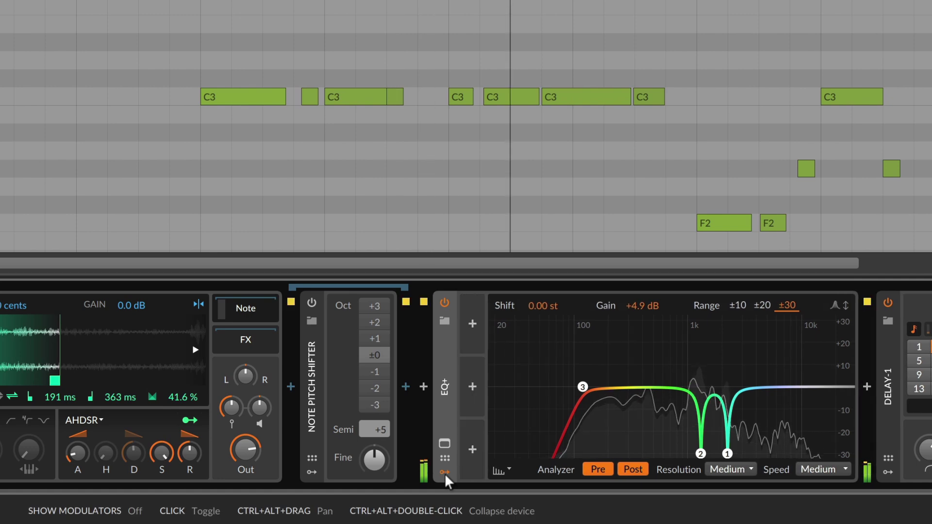
click(475, 325)
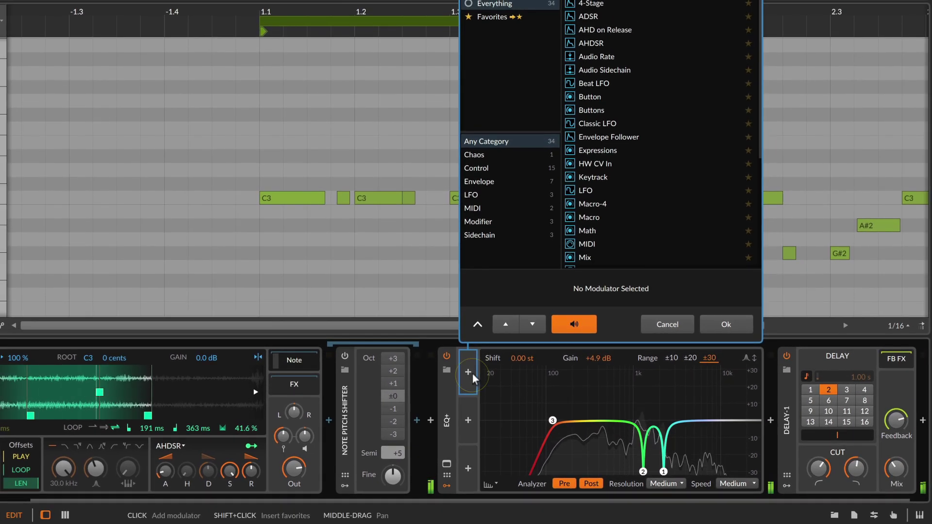
click(662, 322)
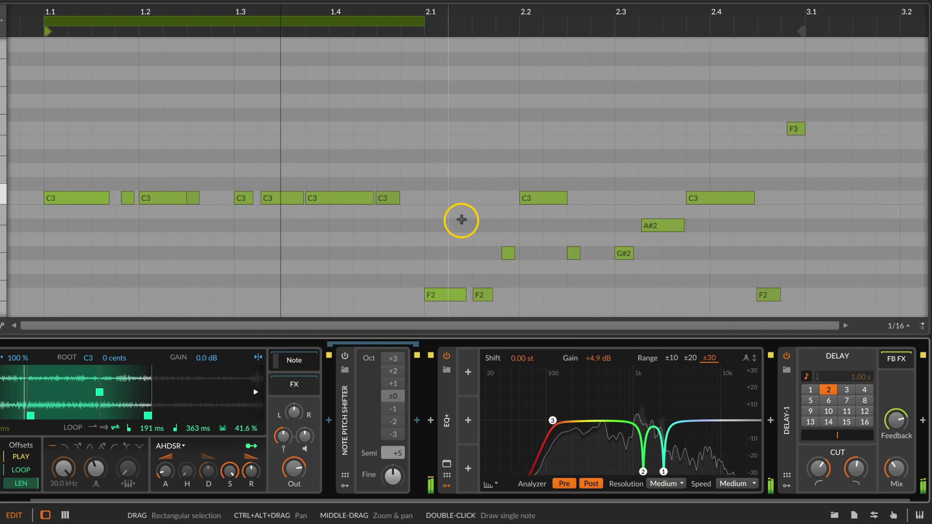
drag(257, 25, 639, 39)
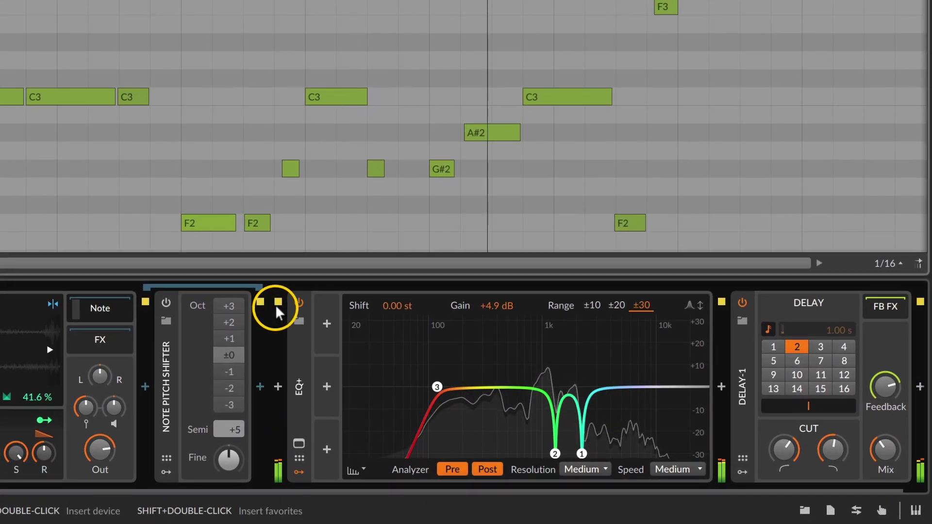
Step: Add a Keytrack modulator to the EQ+ and route it to the global Shift
click(327, 324)
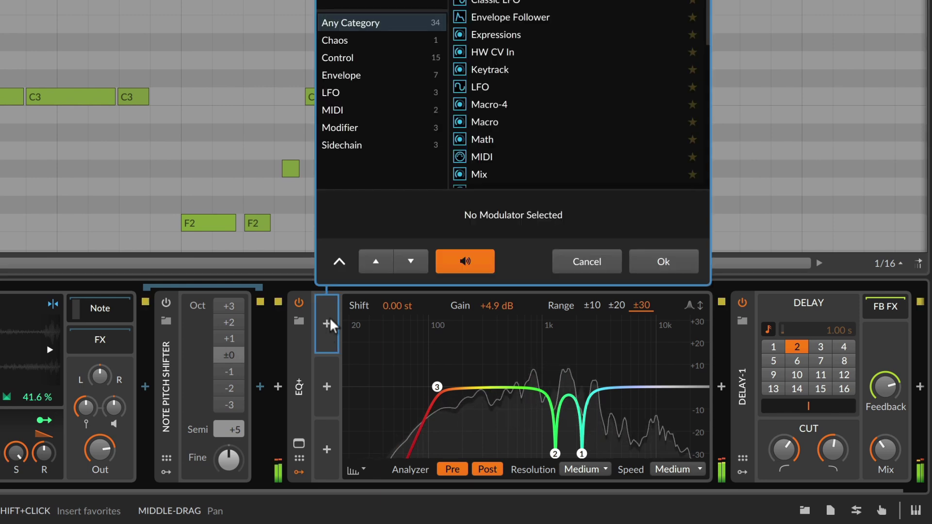
click(490, 72)
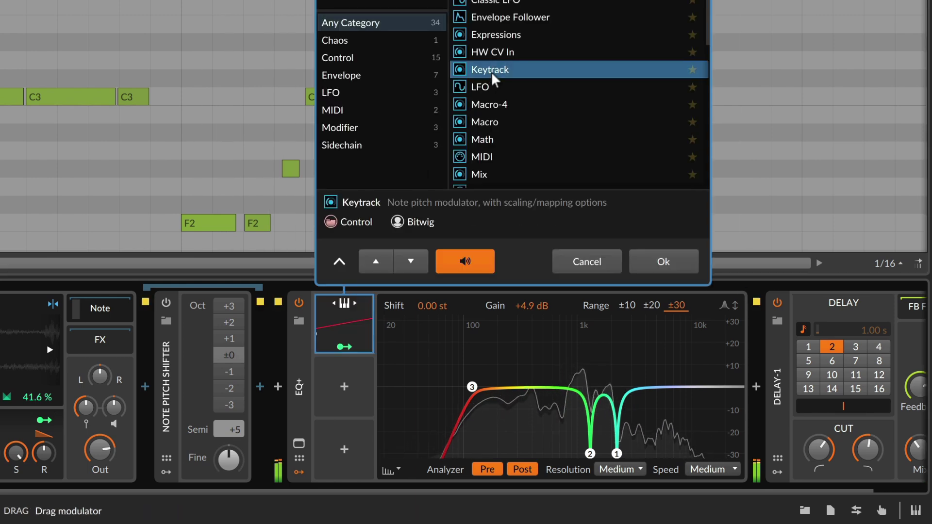
double_click(491, 71)
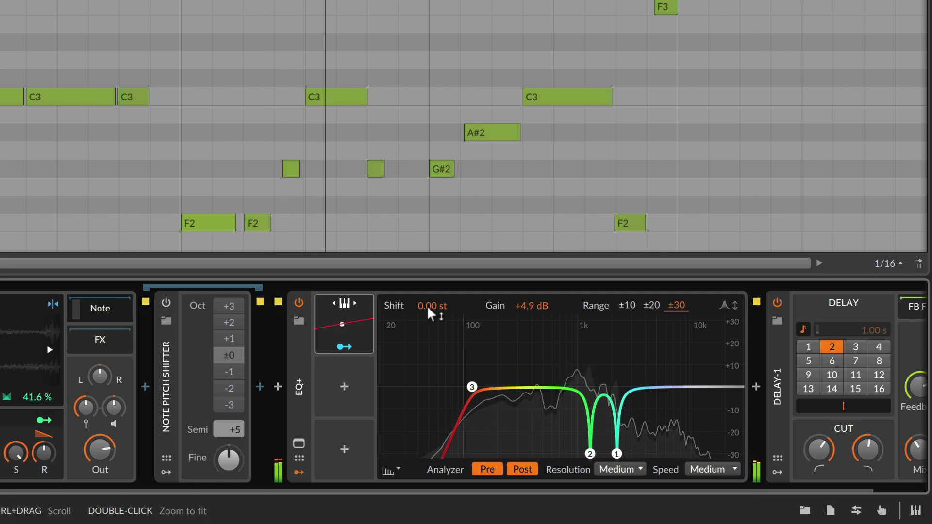
click(351, 309)
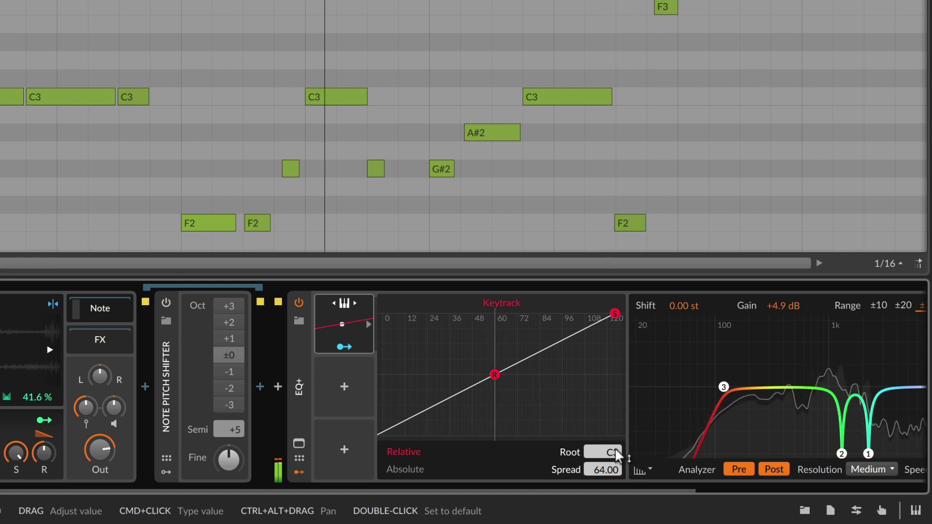
click(345, 318)
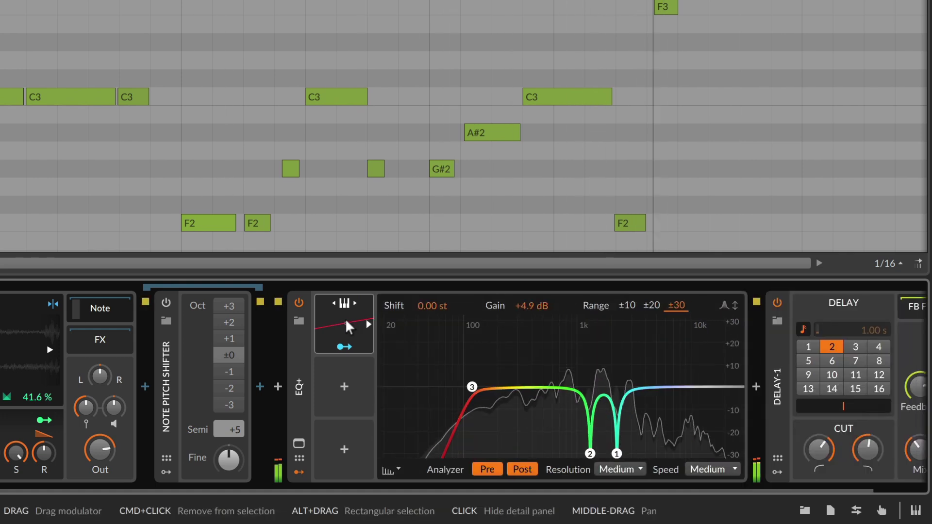
drag(352, 361, 435, 240)
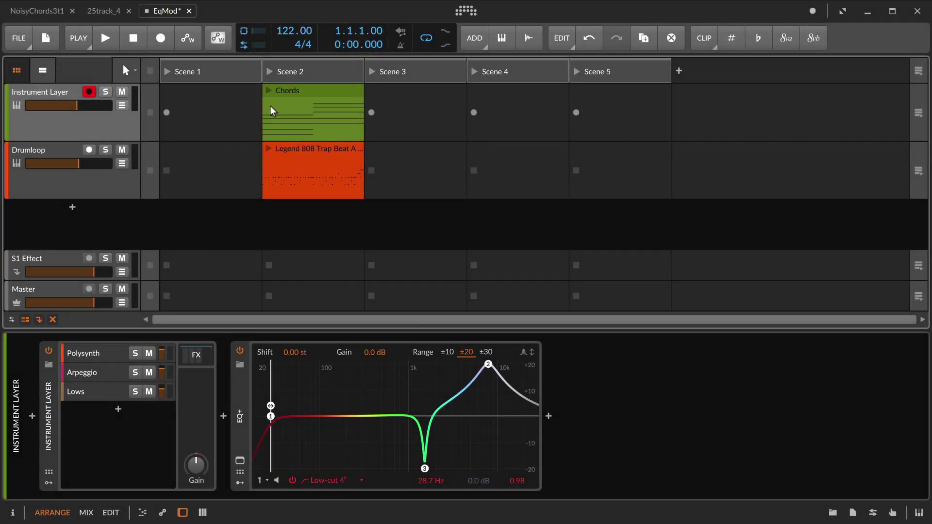
Step: Launch the Chords clip and the Drumloop clip in Scene 2
click(268, 92)
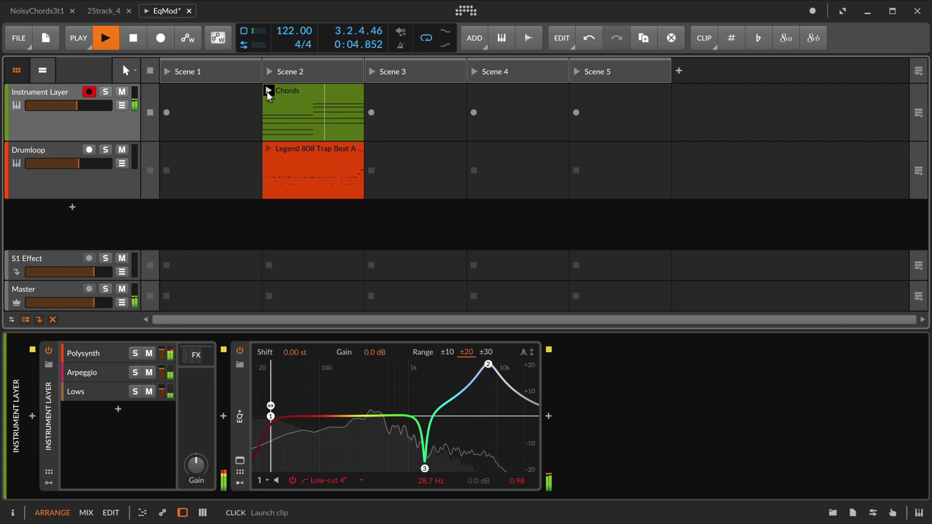
click(269, 148)
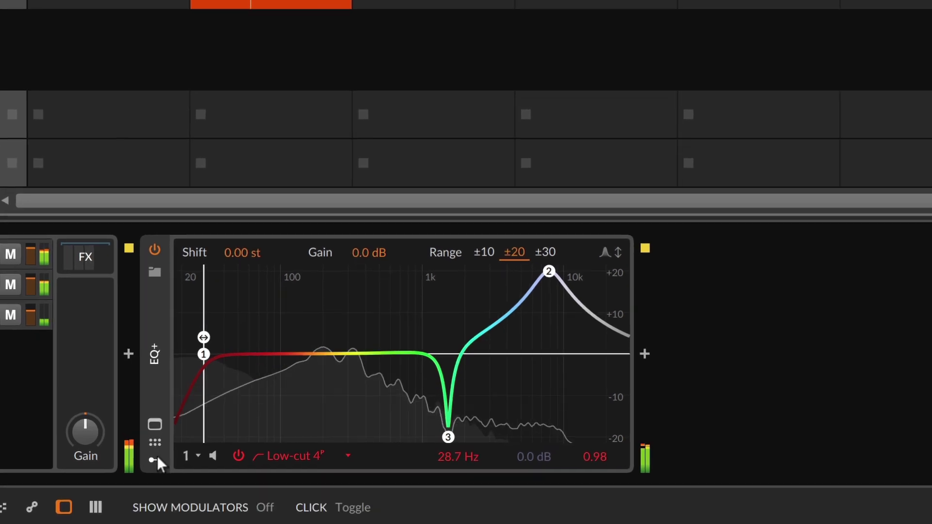
Step: Set the EQ+ Audio Sidechain modulator's source to Drumloop (PRE)
click(210, 474)
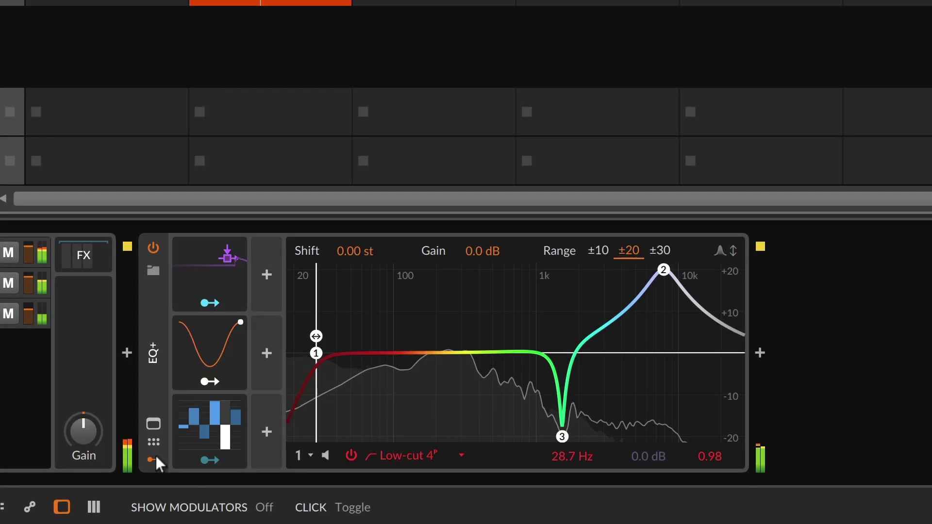
click(214, 270)
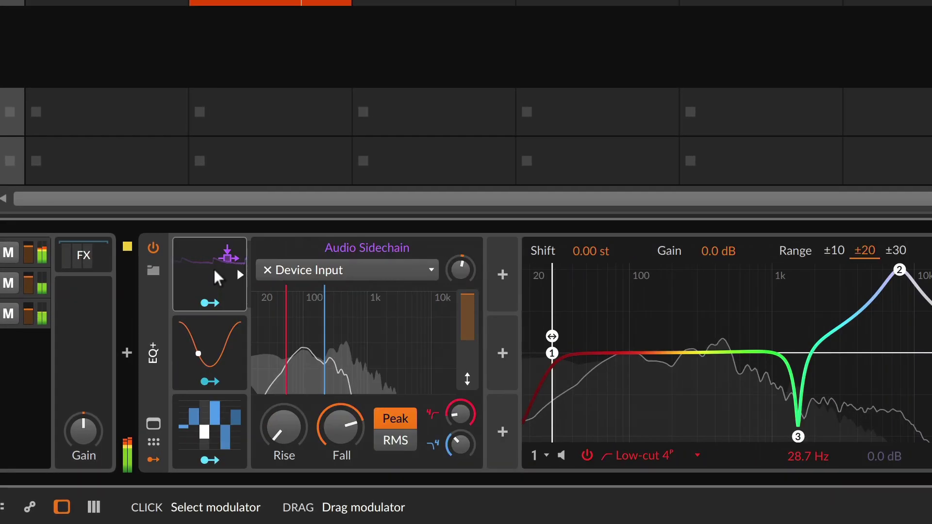
click(293, 271)
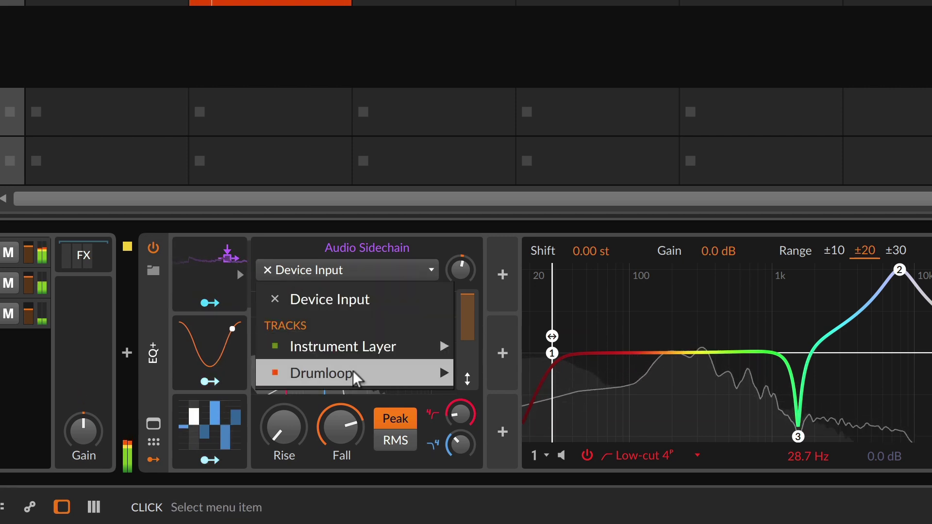
mouse_move(354, 372)
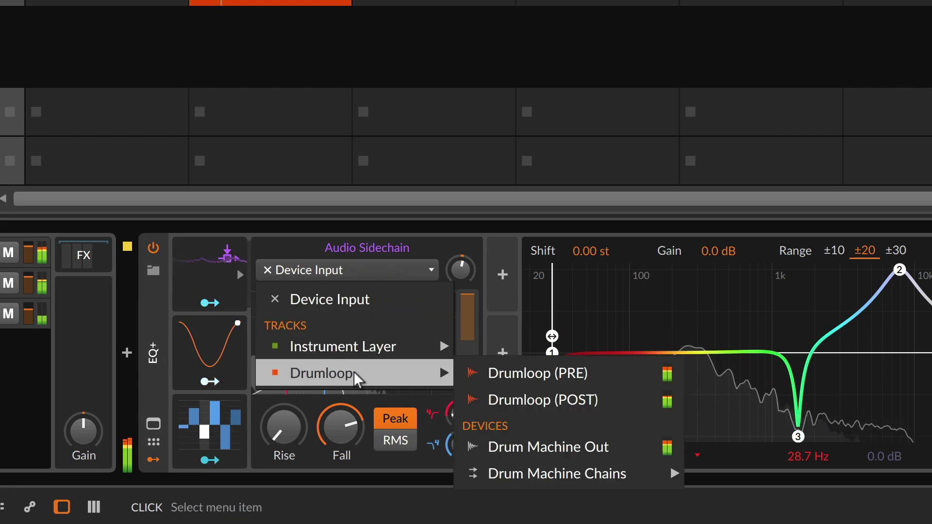
click(487, 377)
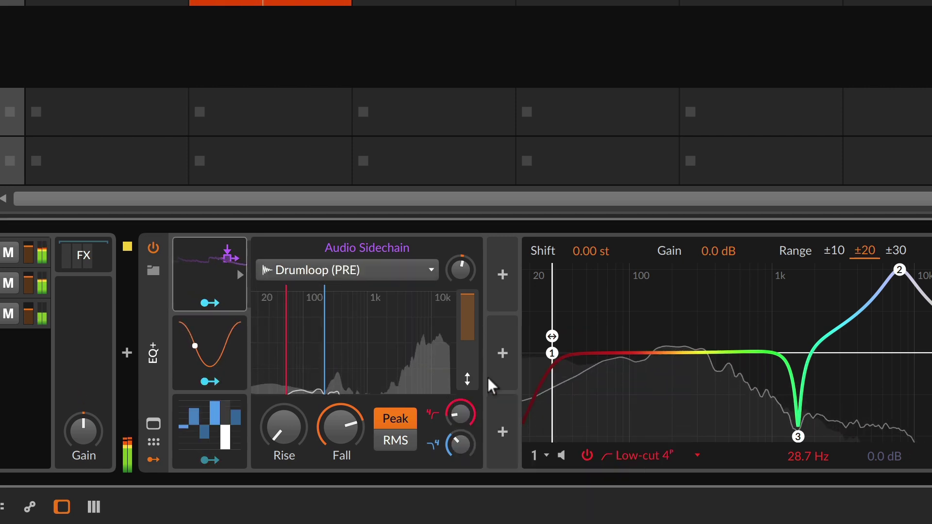
click(216, 273)
Step: Map the sidechain to band 1's frequency and raise band 1's Q to about 1.86
click(216, 302)
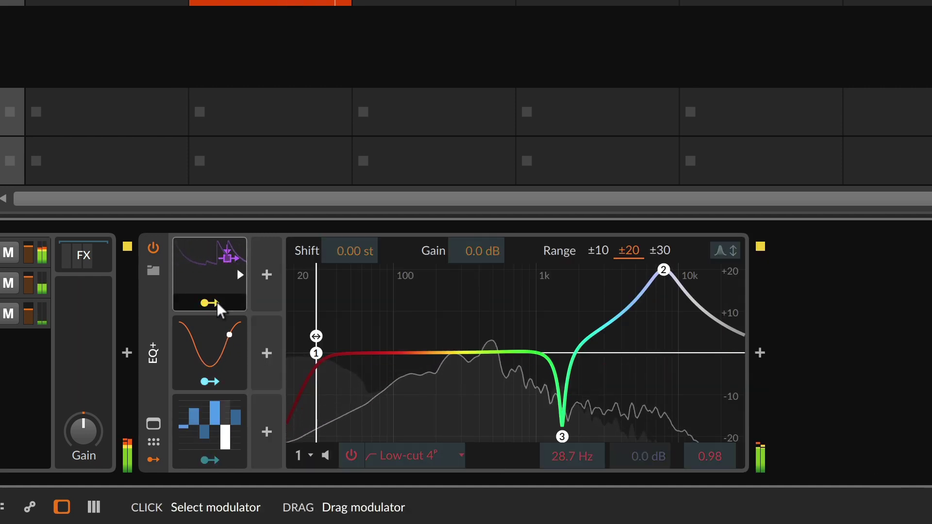
drag(590, 459, 589, 276)
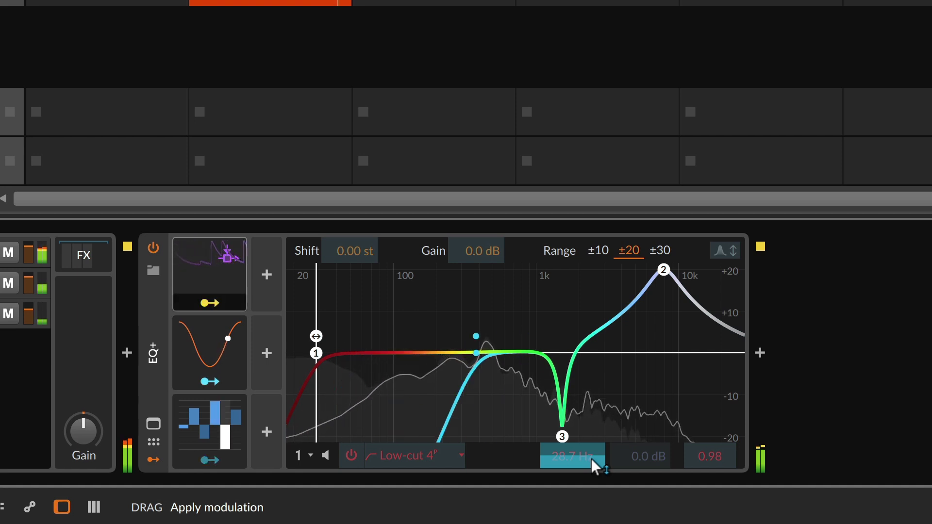
mouse_move(707, 459)
mouse_down()
mouse_move(707, 422)
mouse_move(719, 454)
mouse_up()
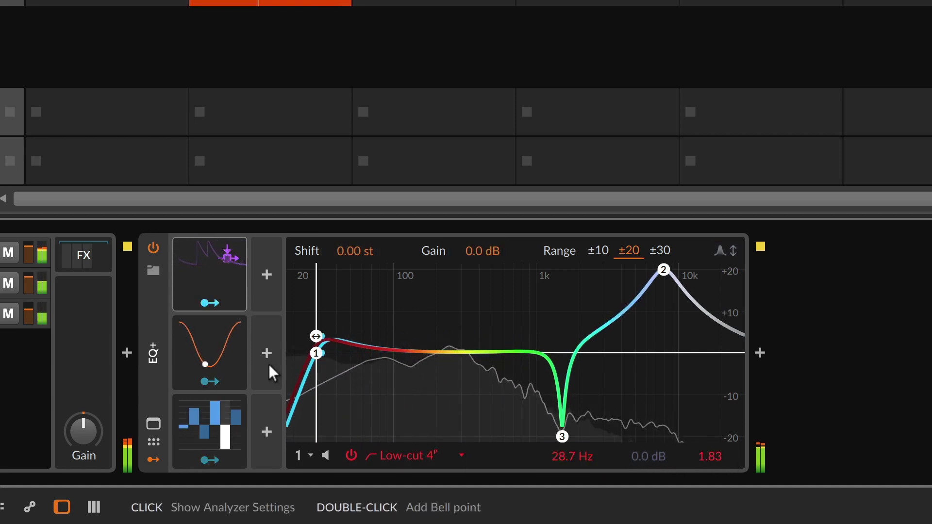
Step: Map the LFO to the EQ+ global Shift and begin assigning the step modulator
click(209, 383)
mouse_move(356, 260)
mouse_down()
mouse_move(355, 208)
mouse_move(344, 254)
mouse_up()
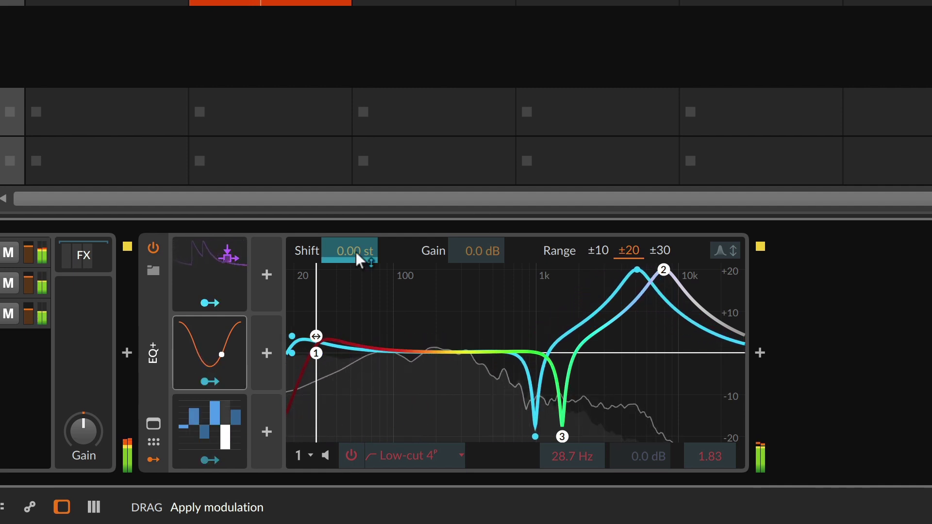
click(209, 460)
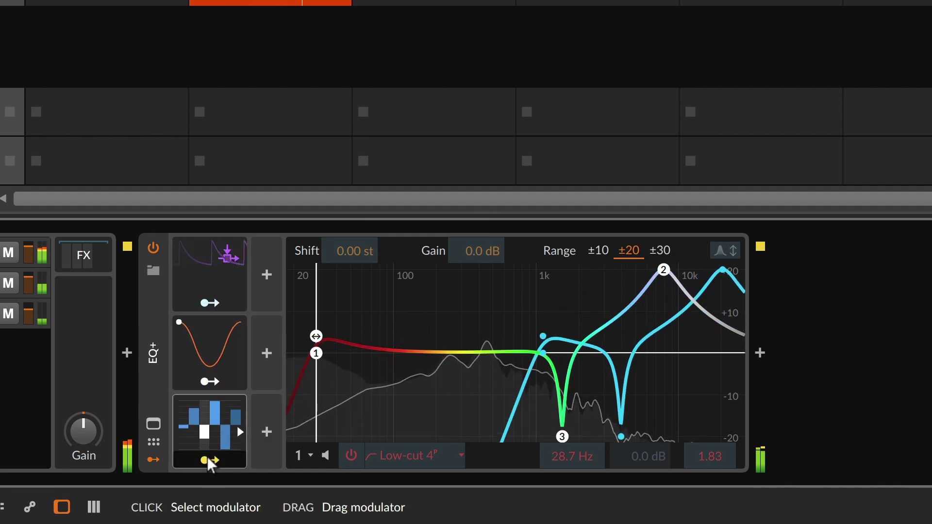
click(208, 461)
Step: Route the step modulator to the EQ+ Shift and upgrade the EQ-2 to an EQ+
drag(362, 253, 362, 235)
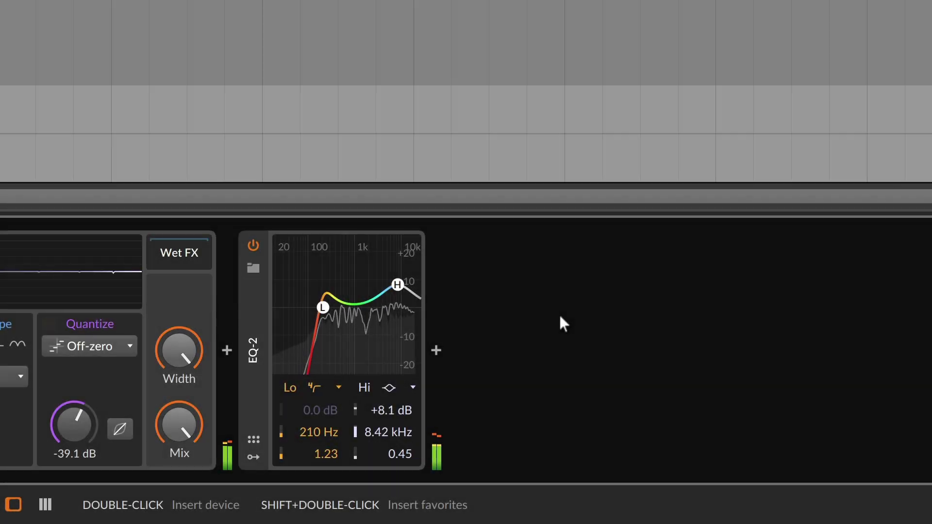
right_click(254, 321)
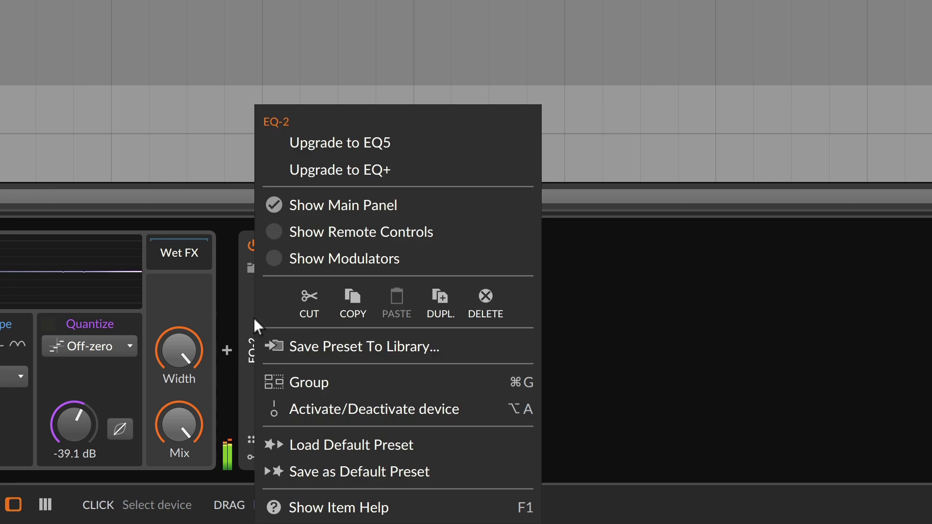
click(338, 170)
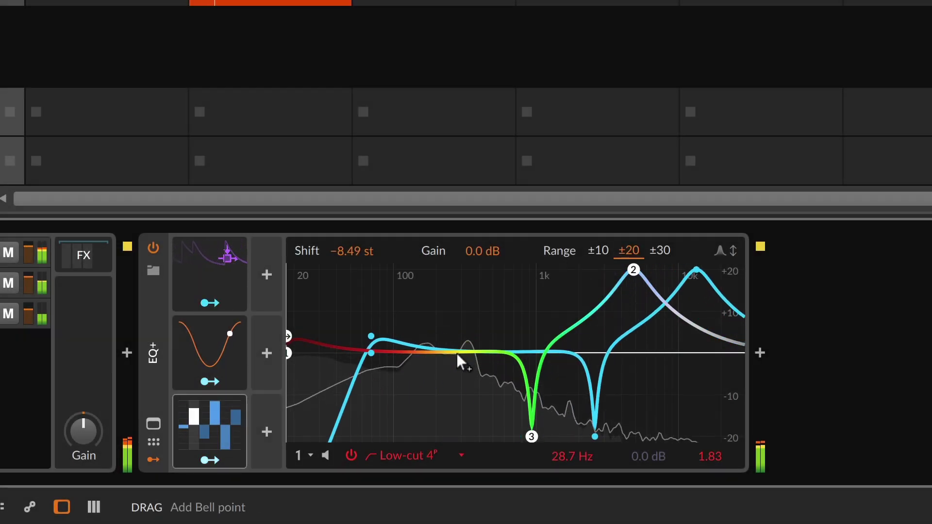
Step: Add bell band 4 at about 886 Hz, +15.9 dB, Q 5.30, and start mapping Steps to it
double_click(462, 357)
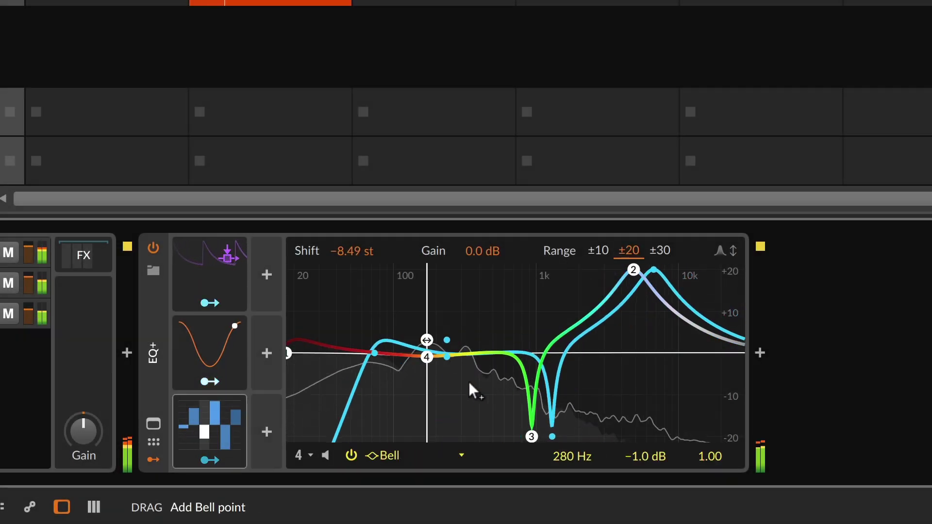
drag(469, 384, 597, 208)
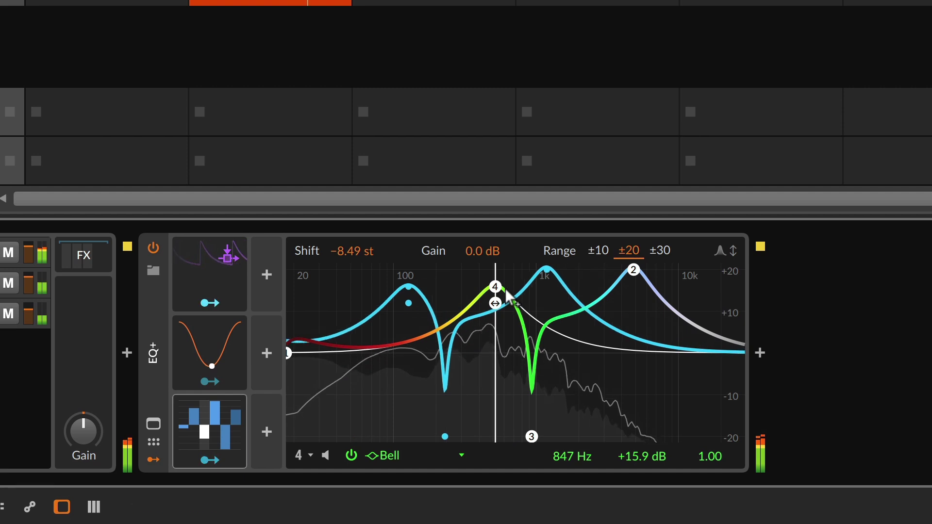
drag(496, 288, 501, 112)
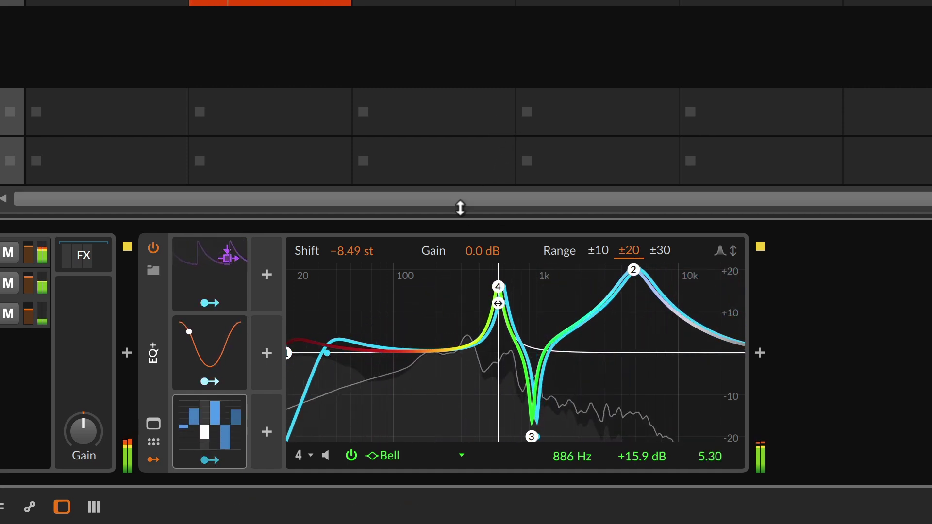
click(222, 458)
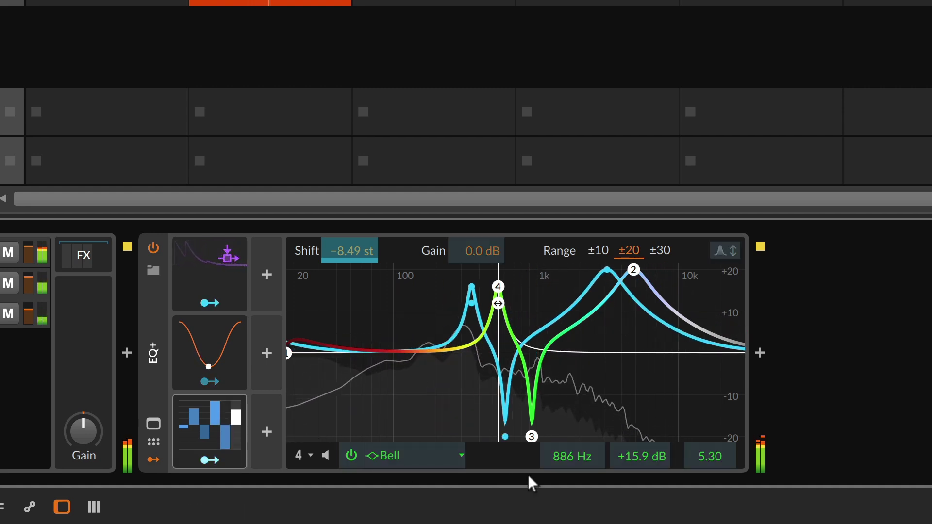